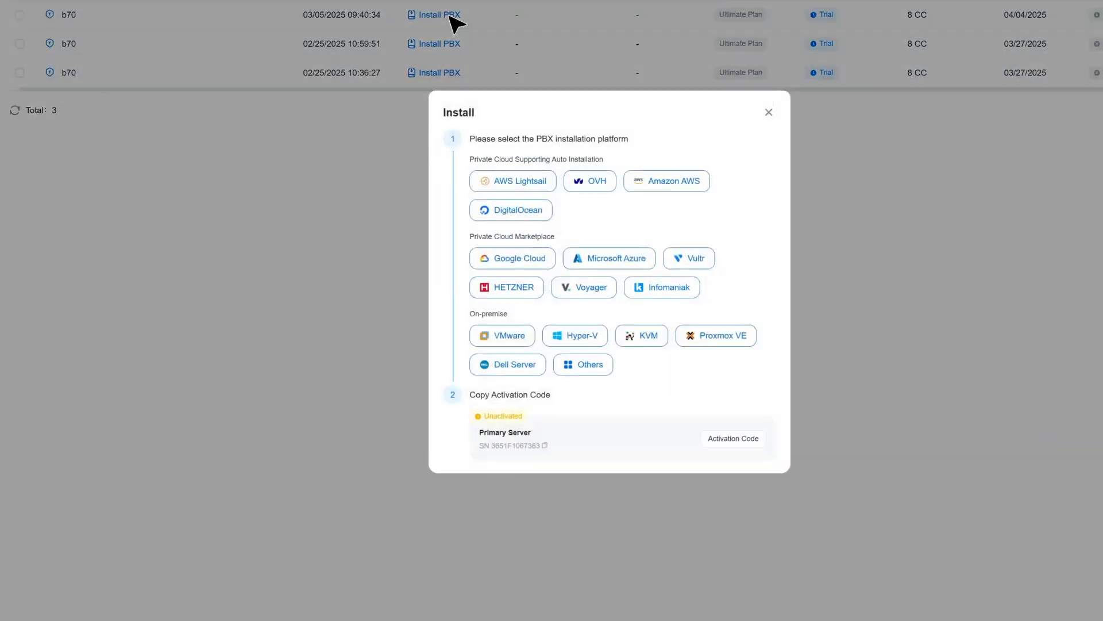
- Show the primary server's activation code and copy it
scroll(498, 69, "down", 2)
left_click(727, 385)
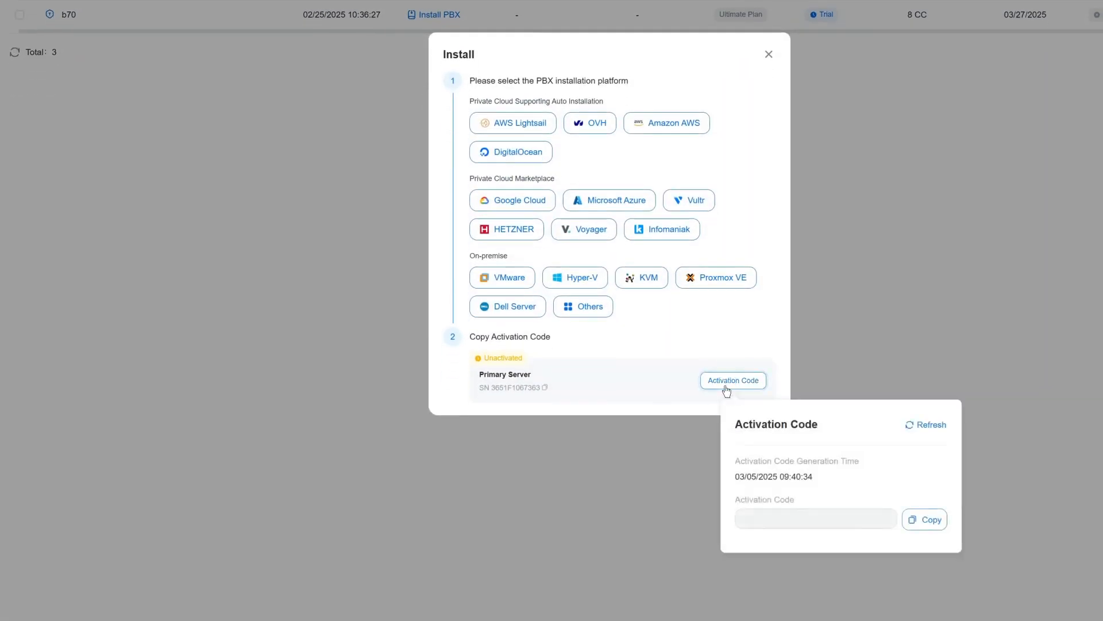
left_click(927, 519)
- Open the Hyper-V installation guide and download the automatic installation image Yeastar_P-Series_Software_Edition_ISO_Auto.iso
left_click(577, 277)
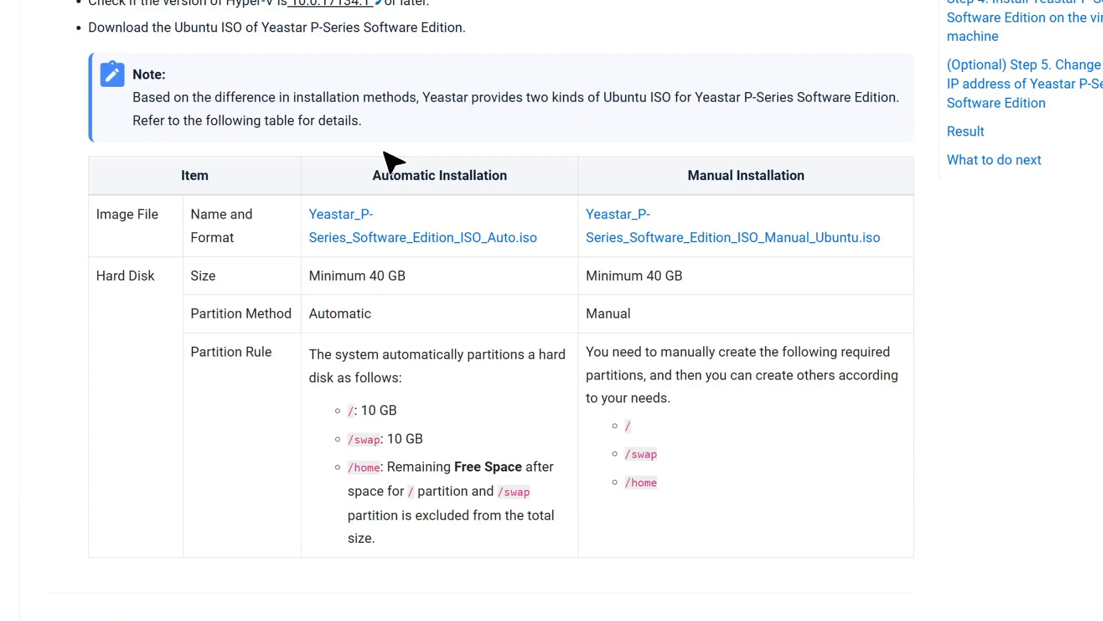
left_click(439, 240)
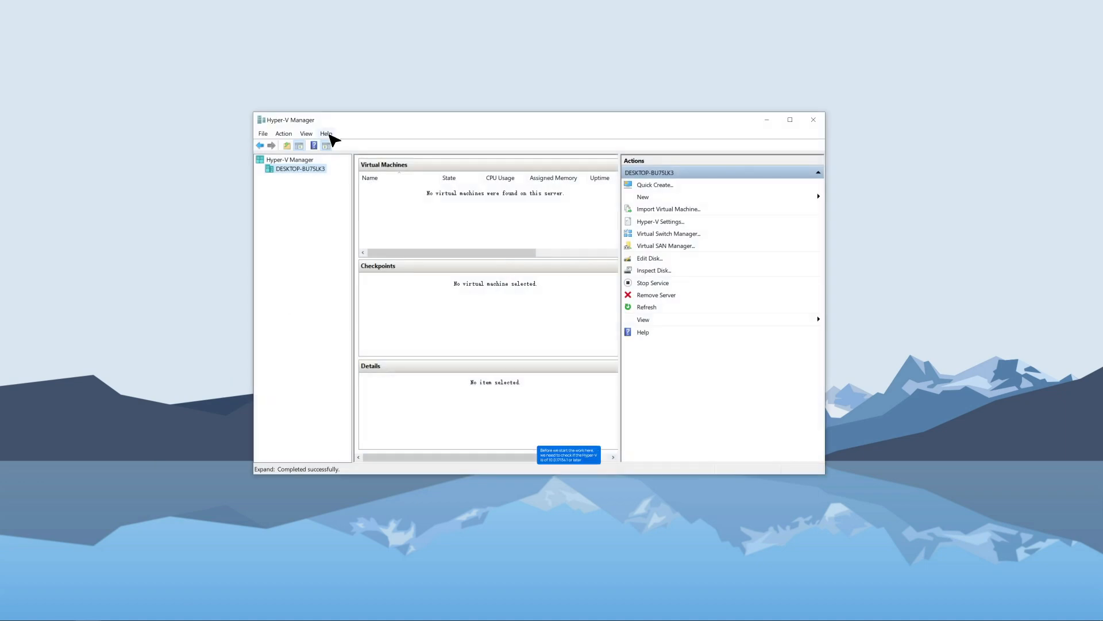
- Check the installed version of Hyper-V Manager in its About information
left_click(326, 134)
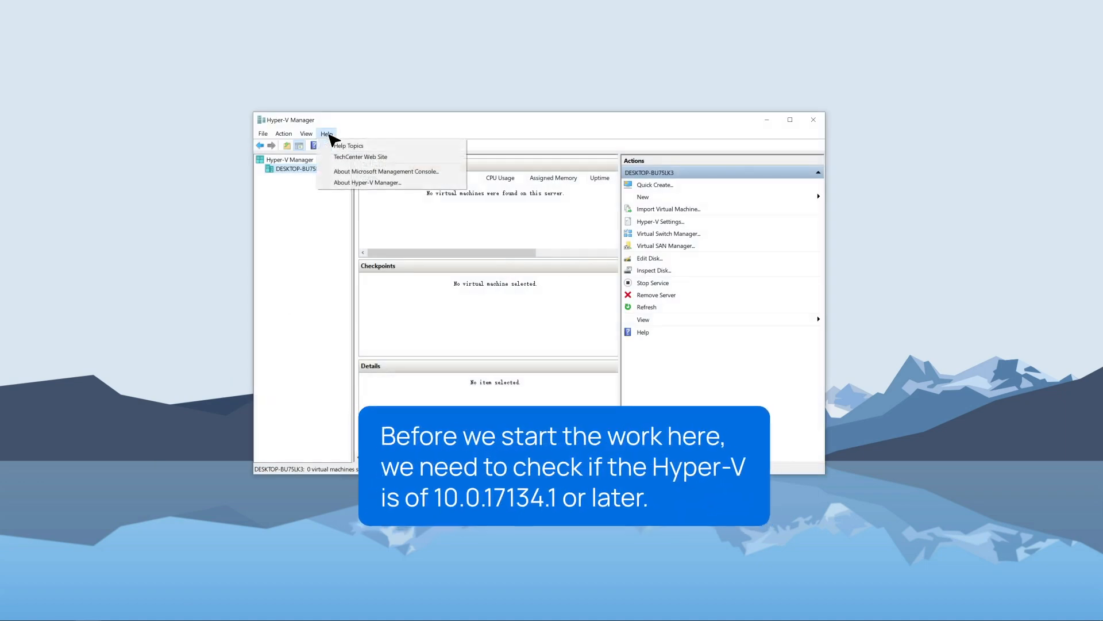
left_click(368, 182)
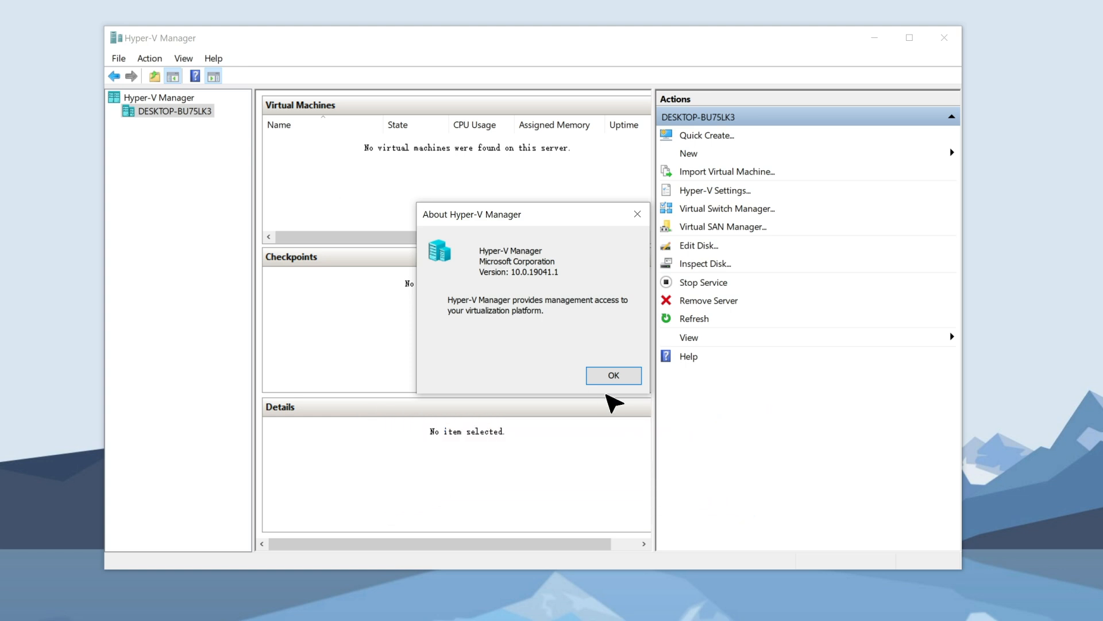
left_click(615, 377)
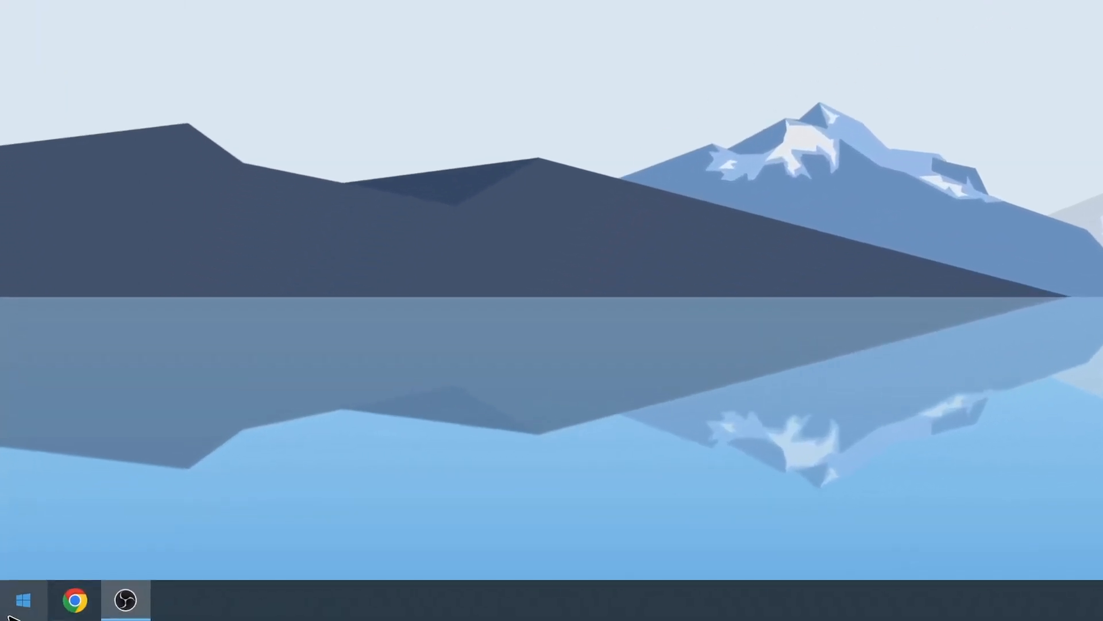
- Turn on the Hyper-V Windows feature and restart the PC to finish installing it
right_click(19, 600)
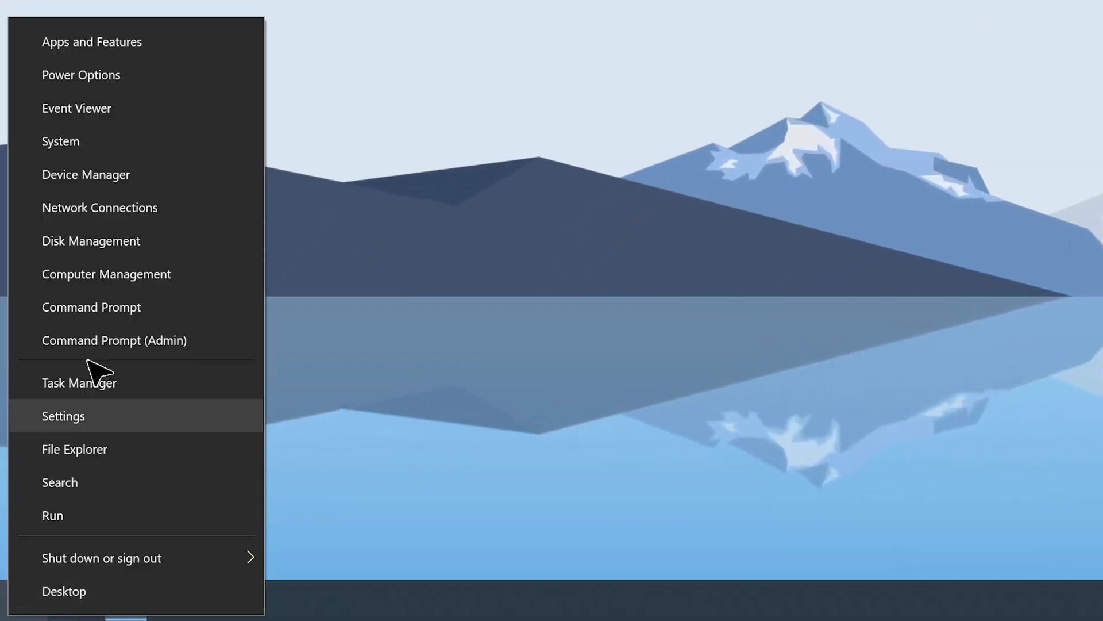
left_click(179, 43)
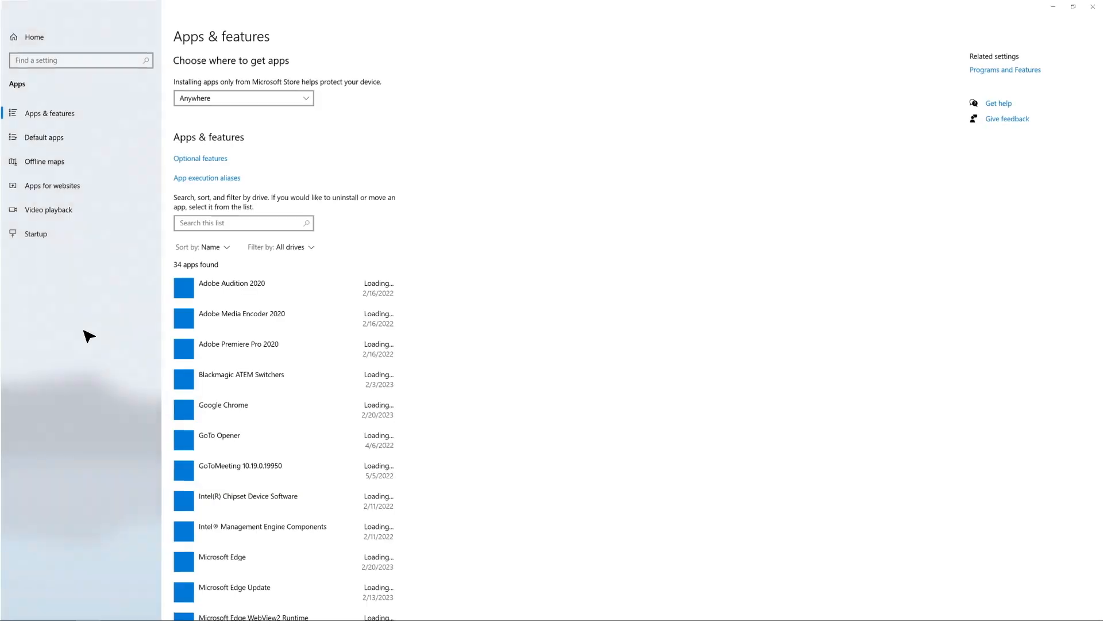
left_click(1007, 70)
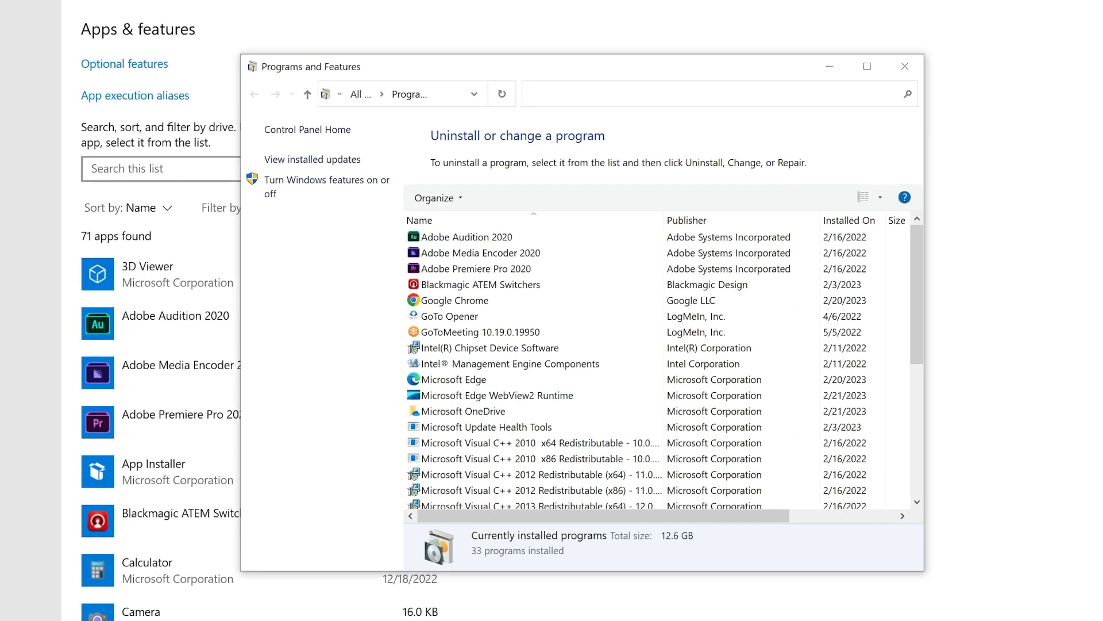
left_click(317, 179)
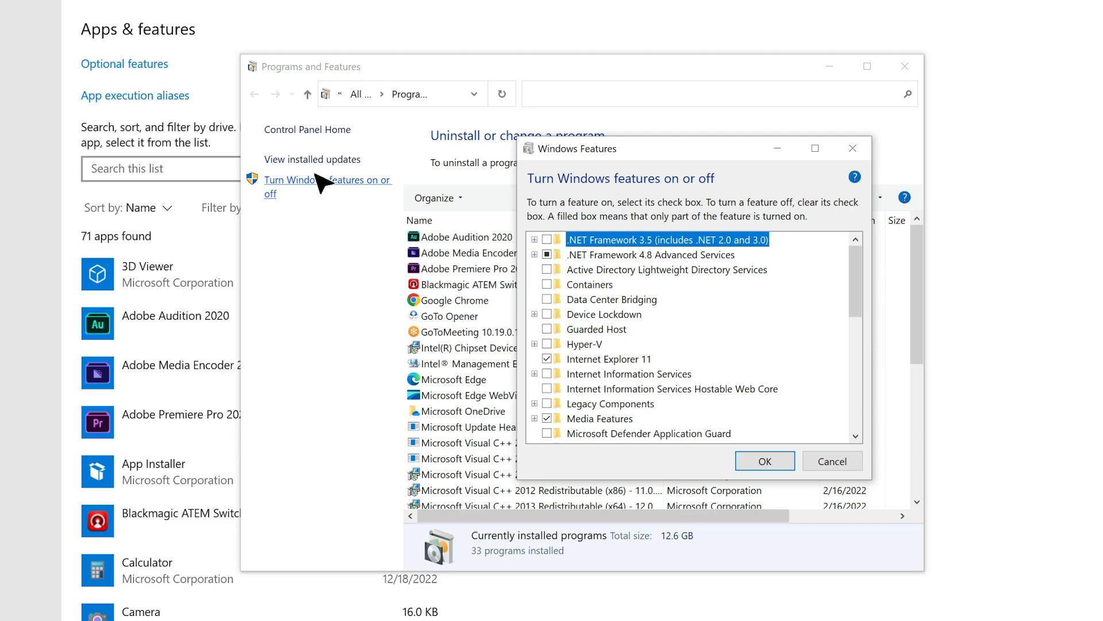
left_click(548, 344)
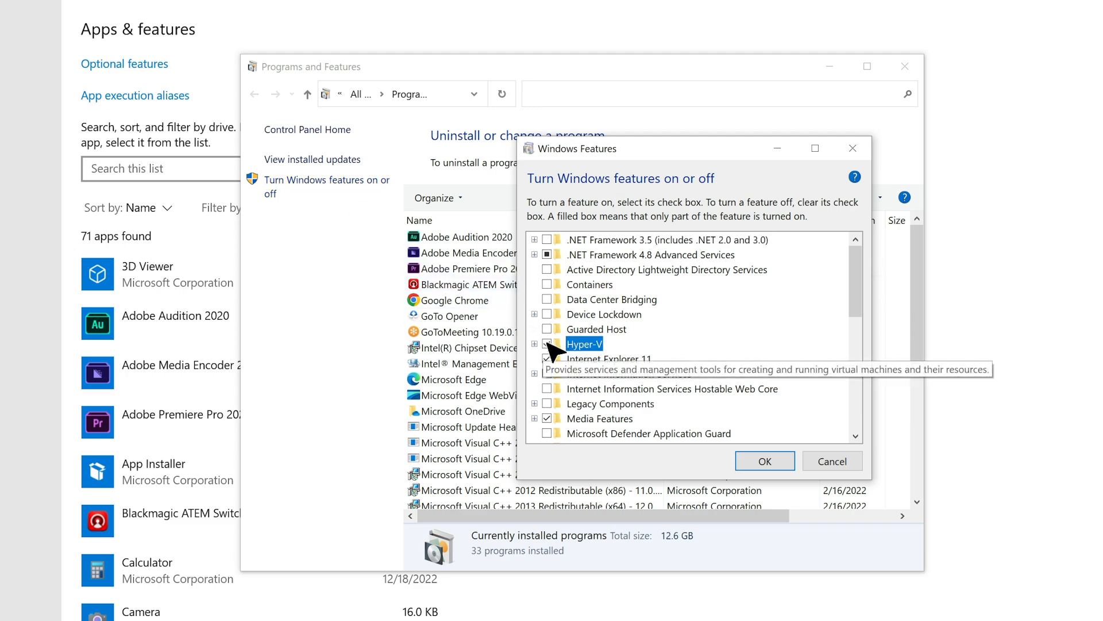
left_click(766, 463)
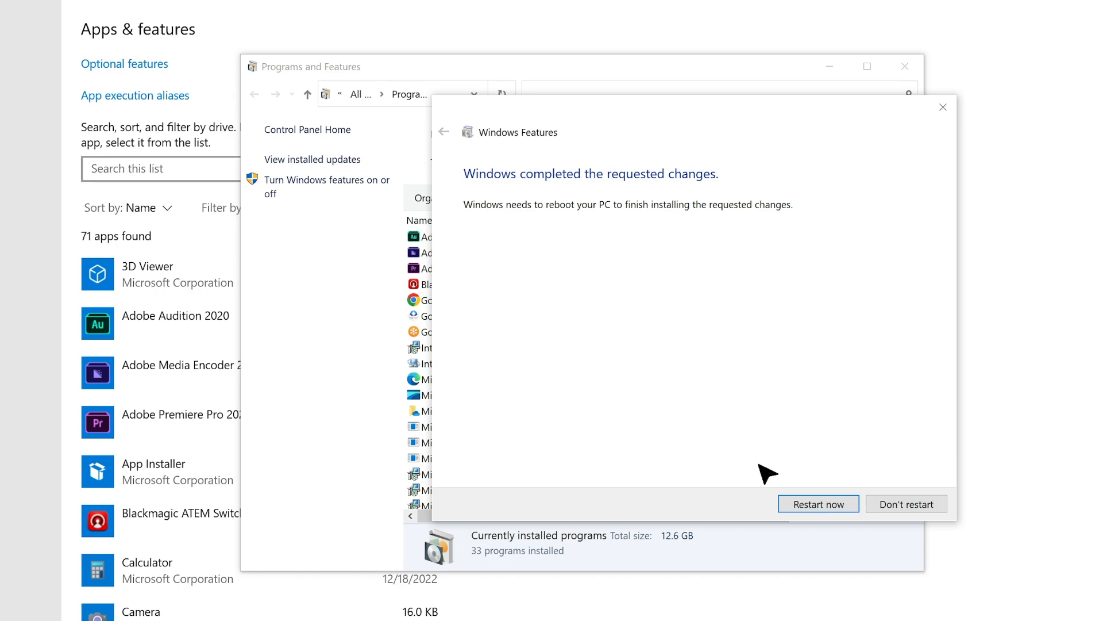
left_click(819, 504)
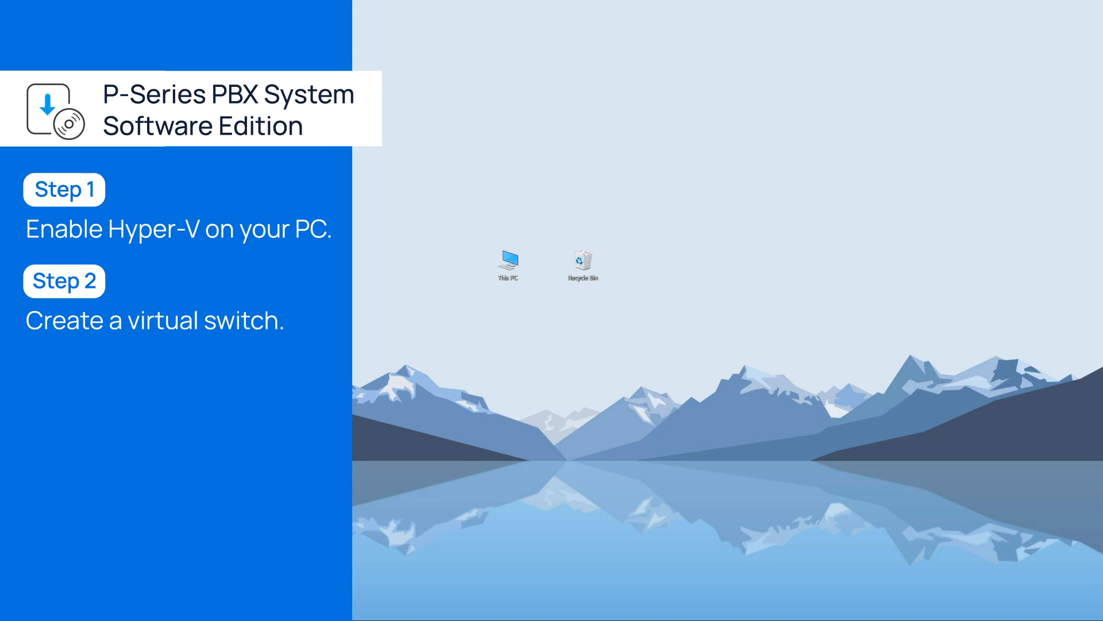
- Launch Hyper-V Manager from the Windows Administrative Tools
left_click(12, 611)
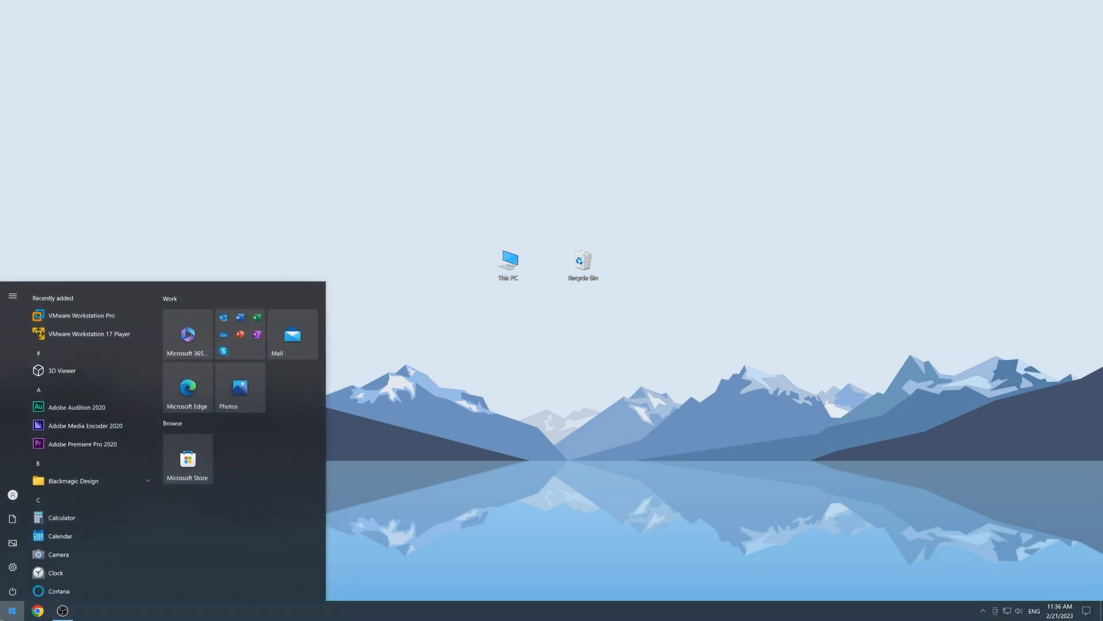
scroll(128, 488, "down", 10)
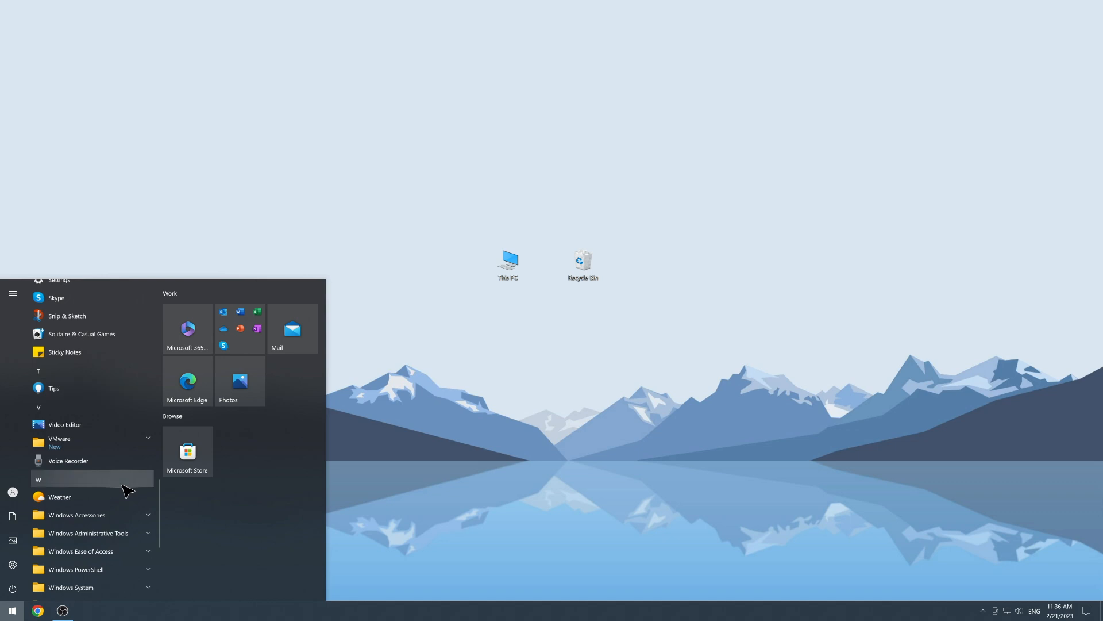
left_click(134, 438)
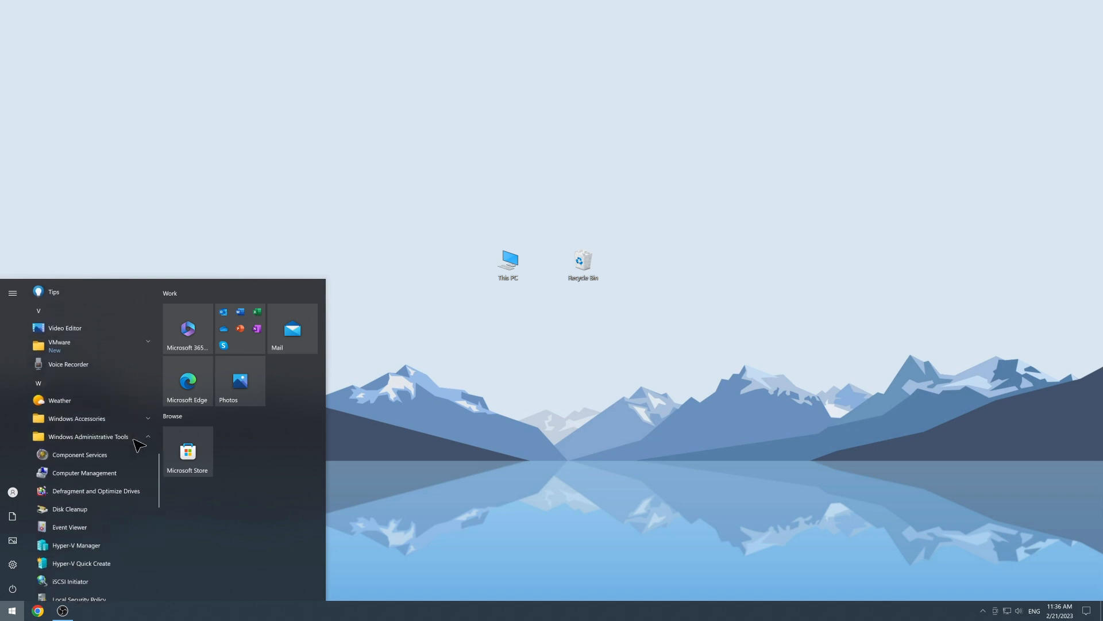
left_click(126, 547)
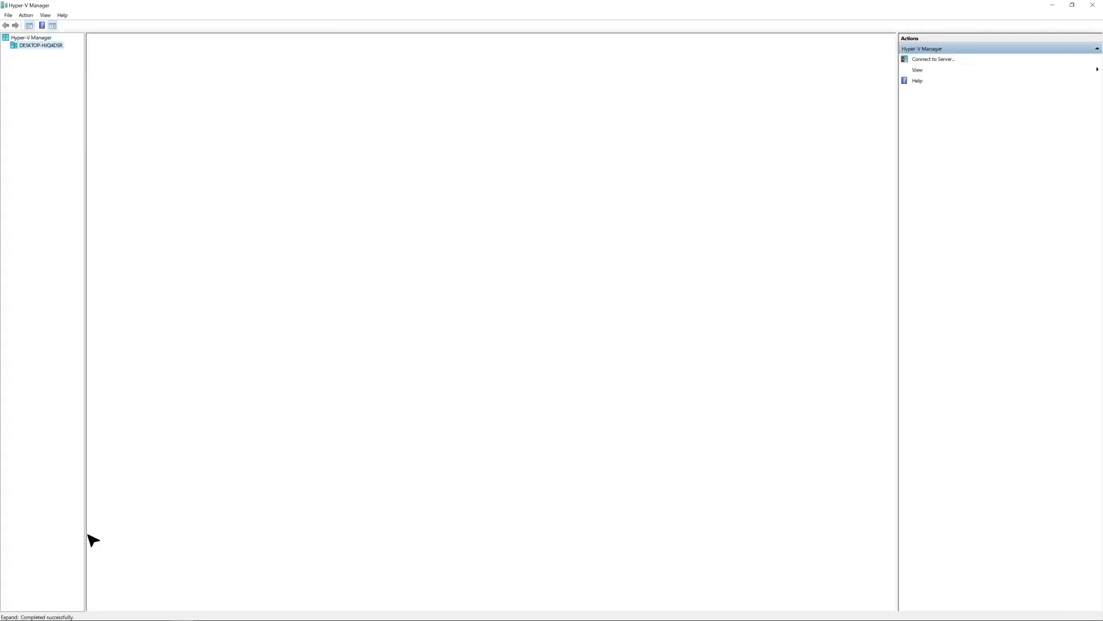
- Create a new virtual switch of type External in the Virtual Switch Manager
left_click(25, 15)
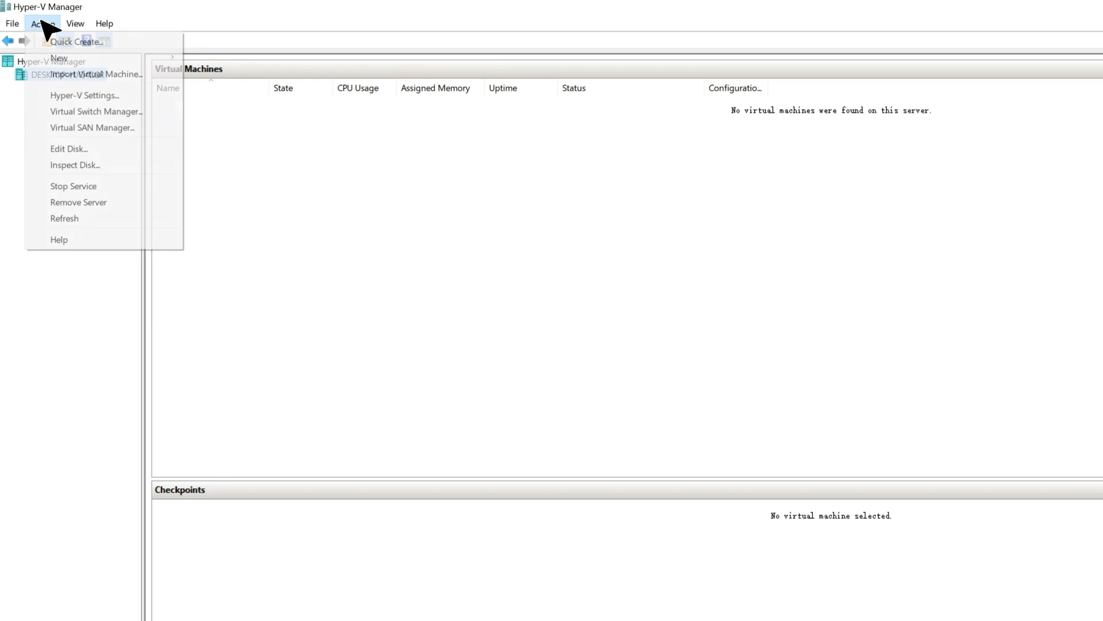
left_click(109, 111)
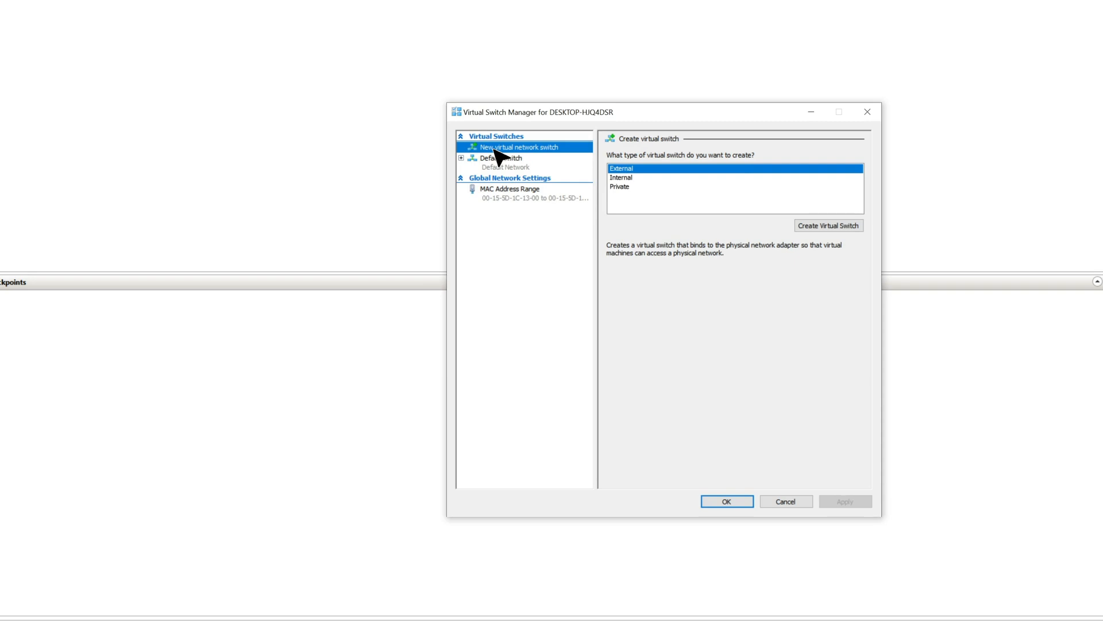
left_click(636, 172)
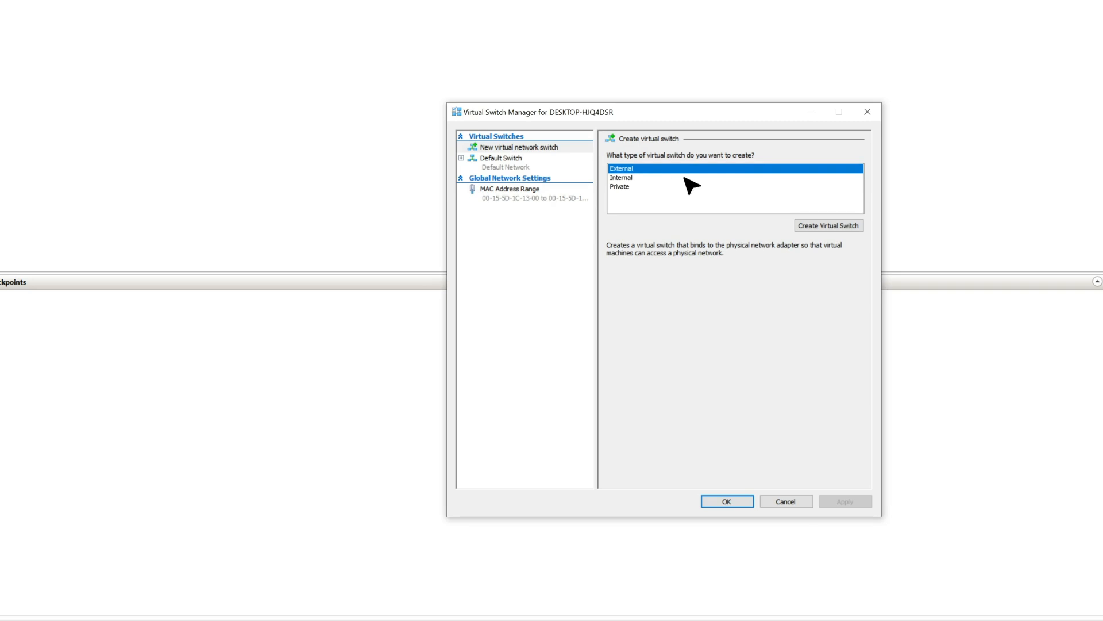
left_click(840, 227)
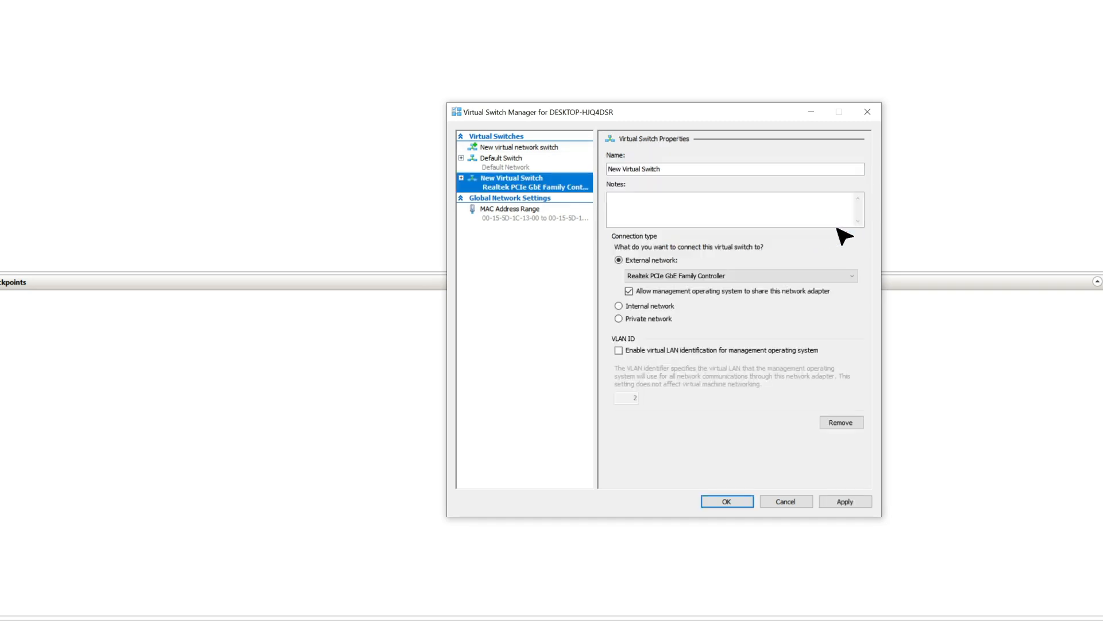
- Rename the new virtual switch as Virtual Switch-P
left_click(622, 169)
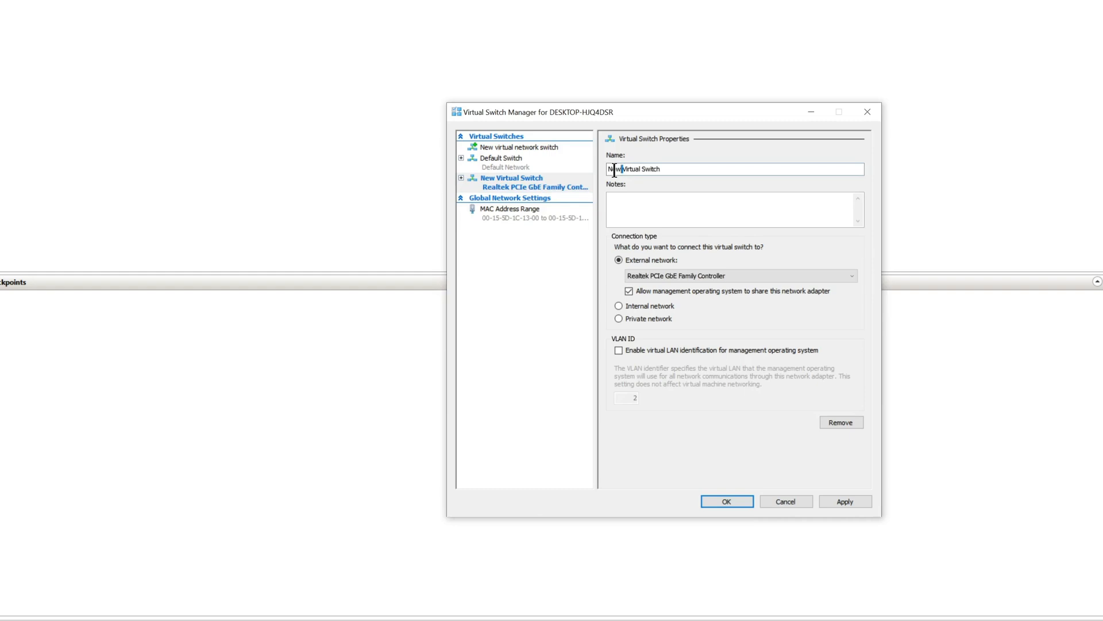
left_click_drag(614, 170, 596, 169)
key("BackSpace")
left_click(677, 168)
type("-P")
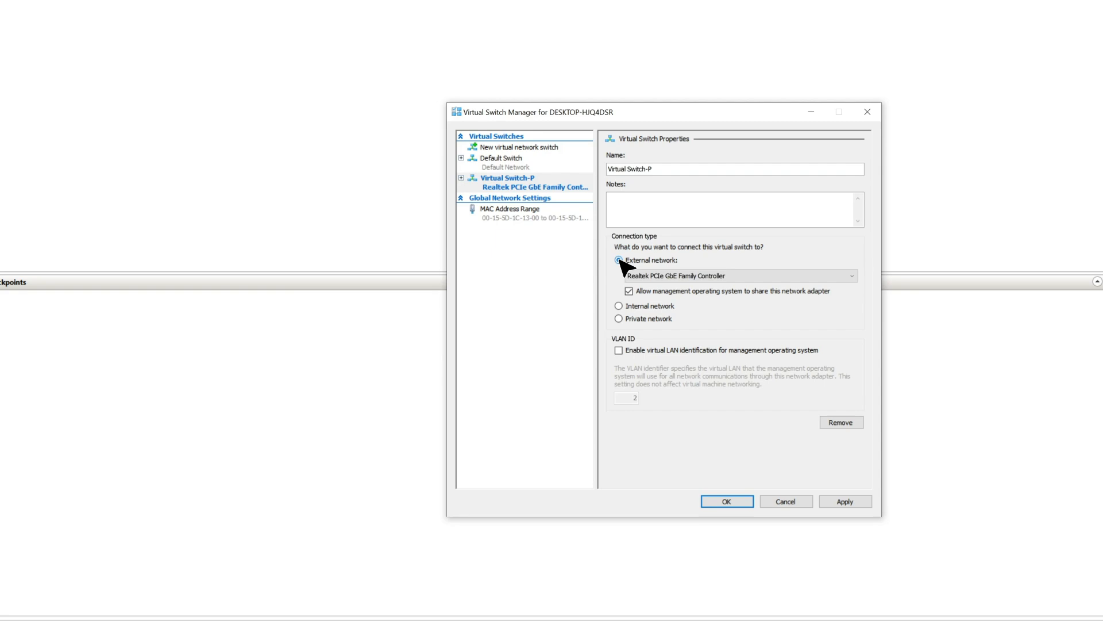
- Connect the switch to the Realtek PCIe GbE Family Controller external network and apply the networking changes
left_click(693, 275)
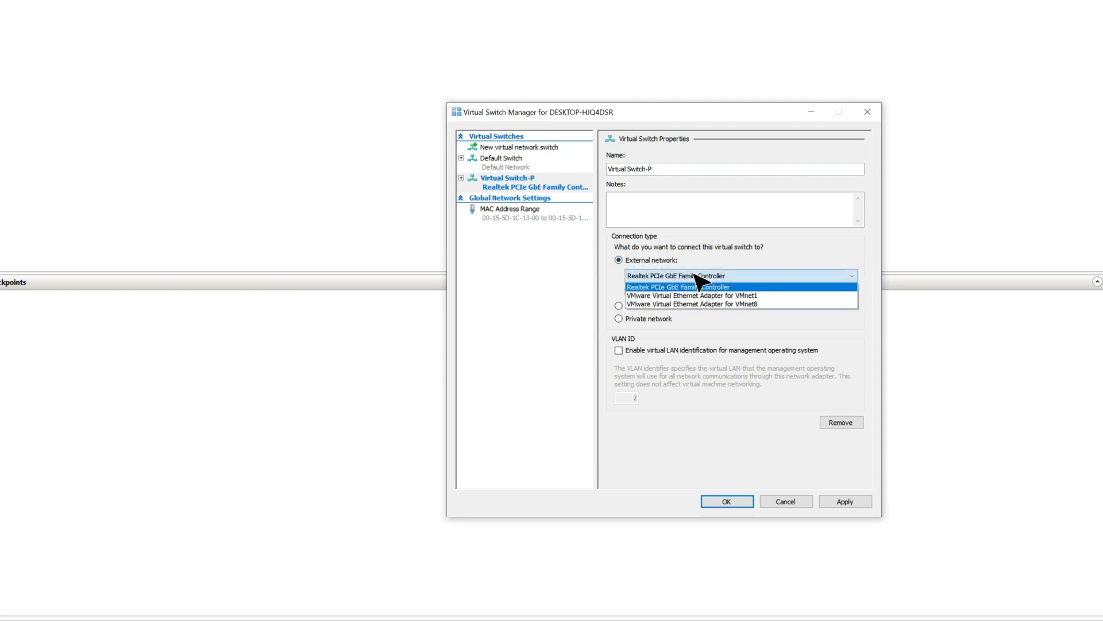
left_click(696, 287)
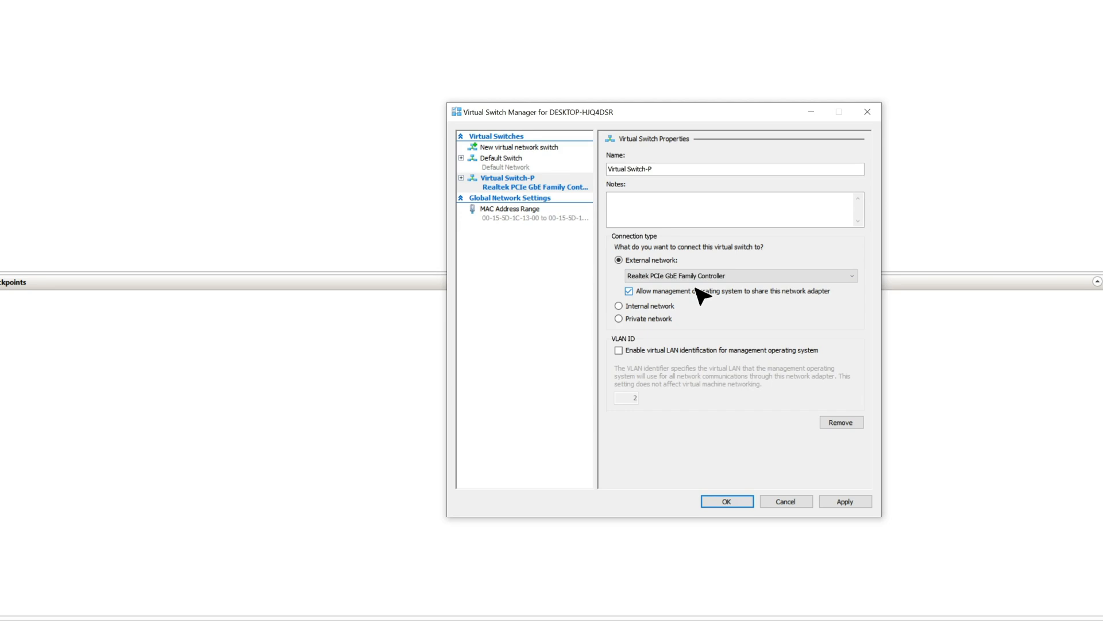
left_click(839, 503)
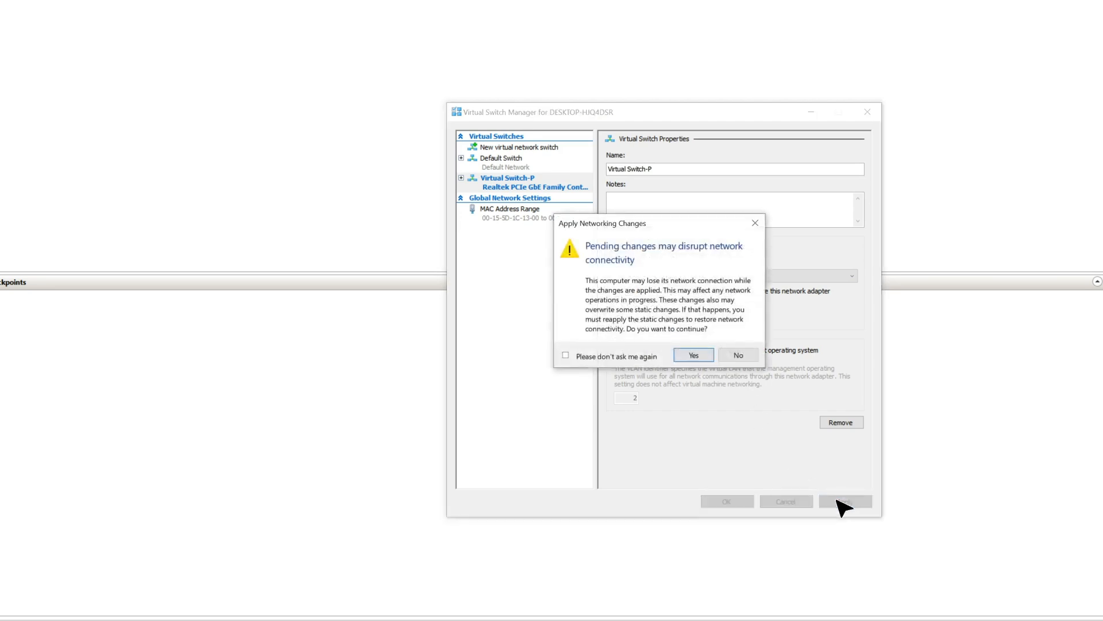
left_click(694, 355)
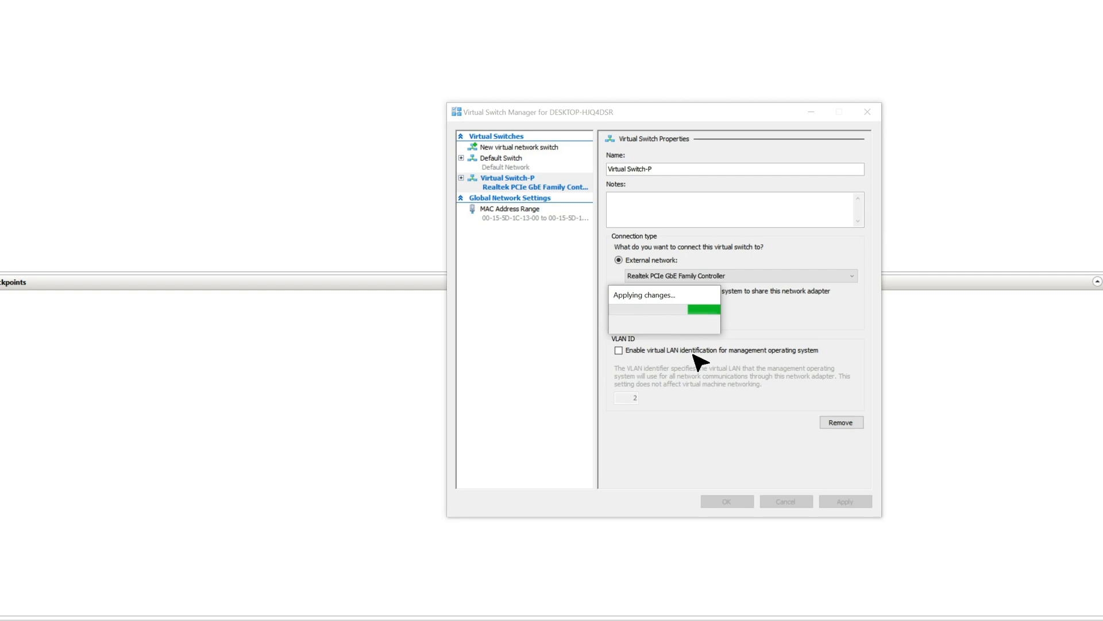
left_click(728, 503)
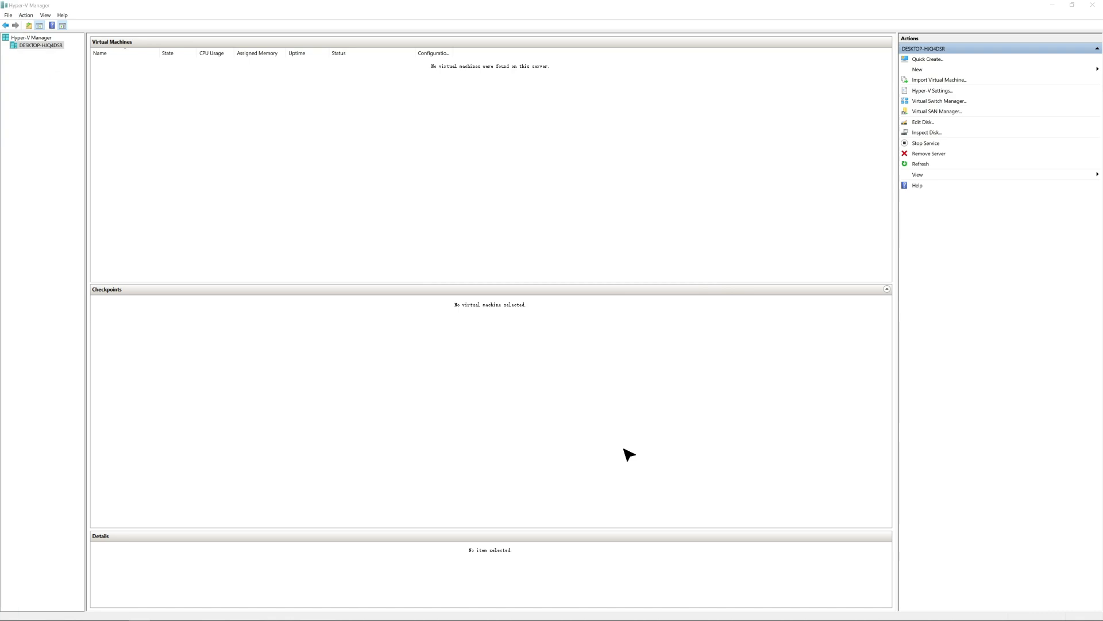
- Start creating a virtual machine named Virtual Machine-P, with the option to store it in a different location enabled
left_click(22, 15)
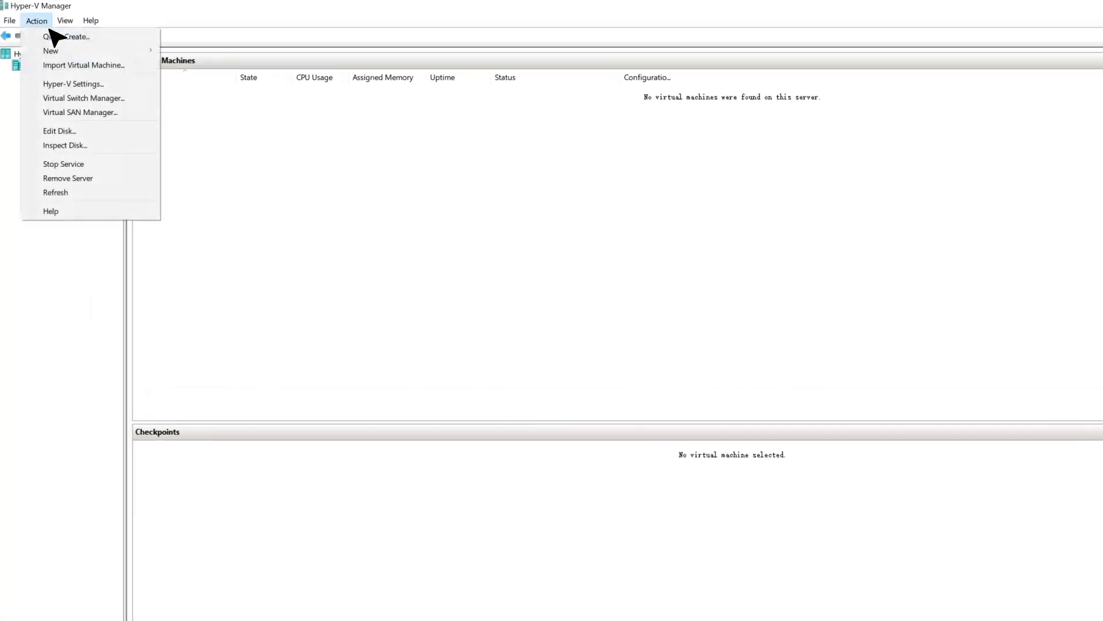
mouse_move(61, 51)
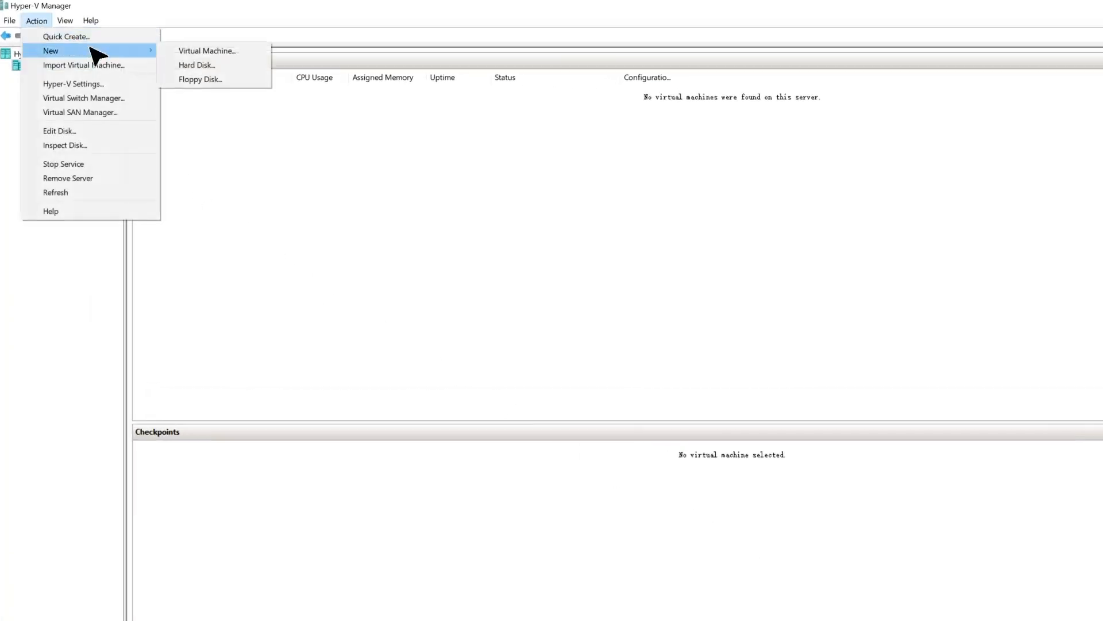
left_click(195, 52)
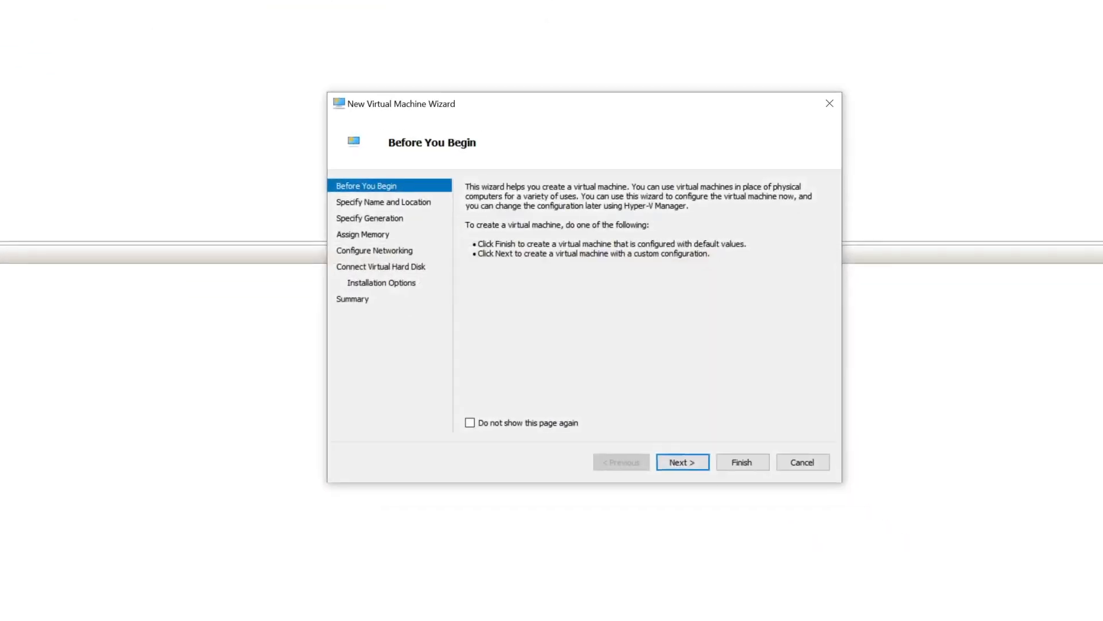
left_click(410, 208)
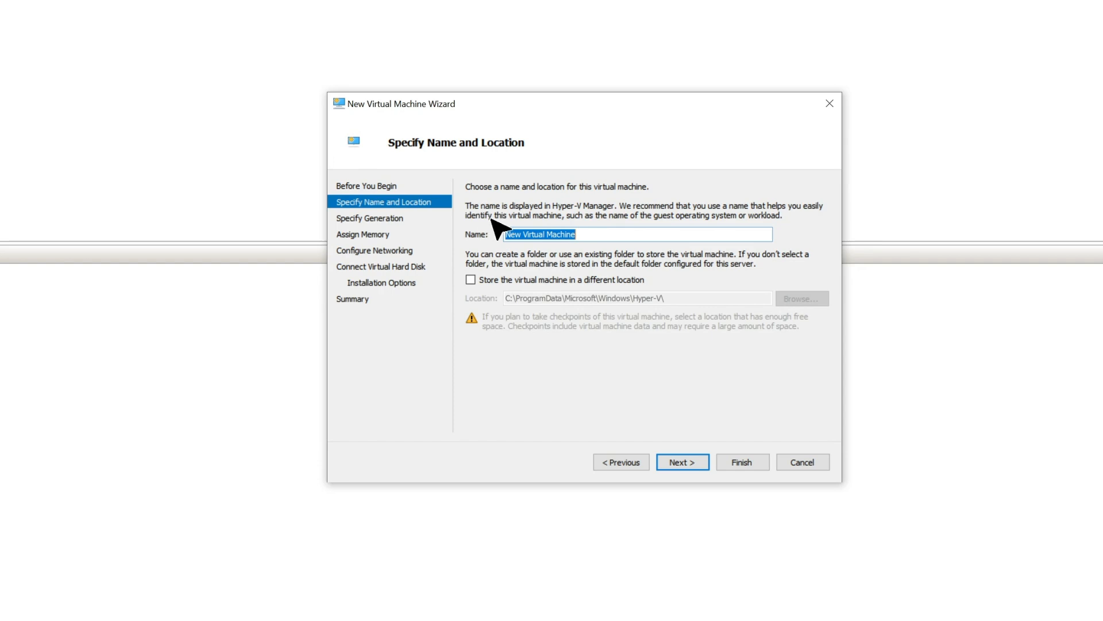
double_click(513, 233)
key("BackSpace")
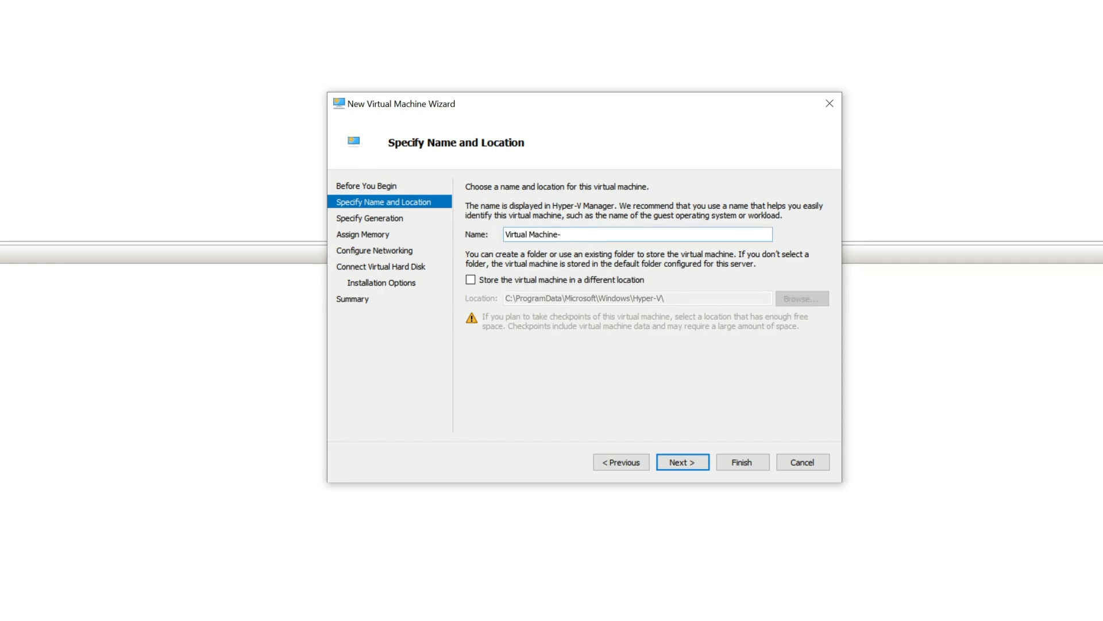
type("-P")
left_click(470, 280)
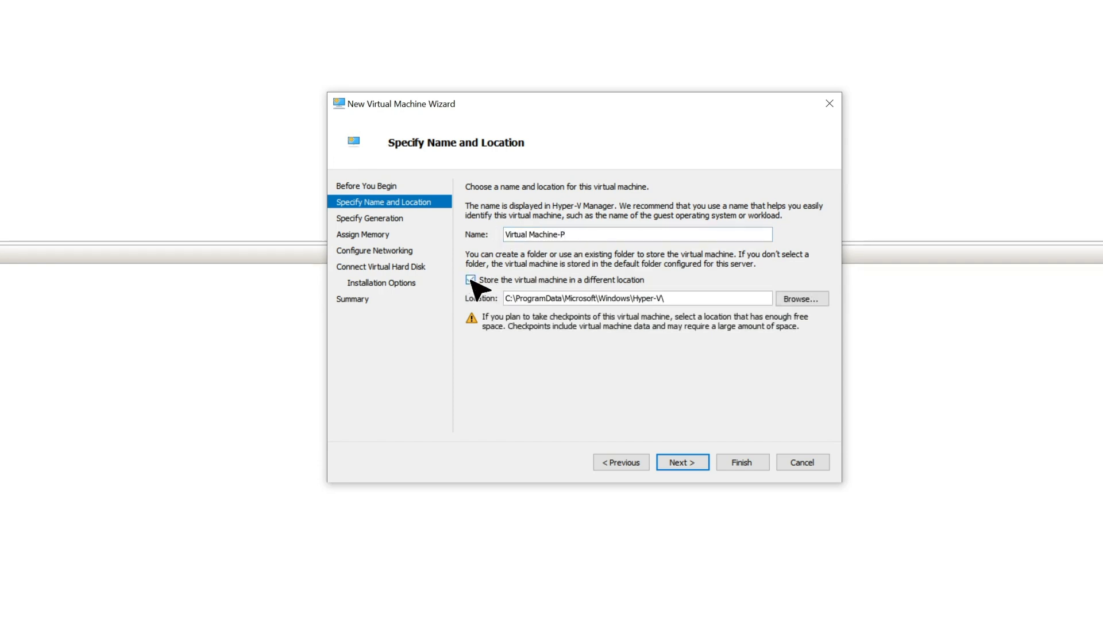
left_click(688, 463)
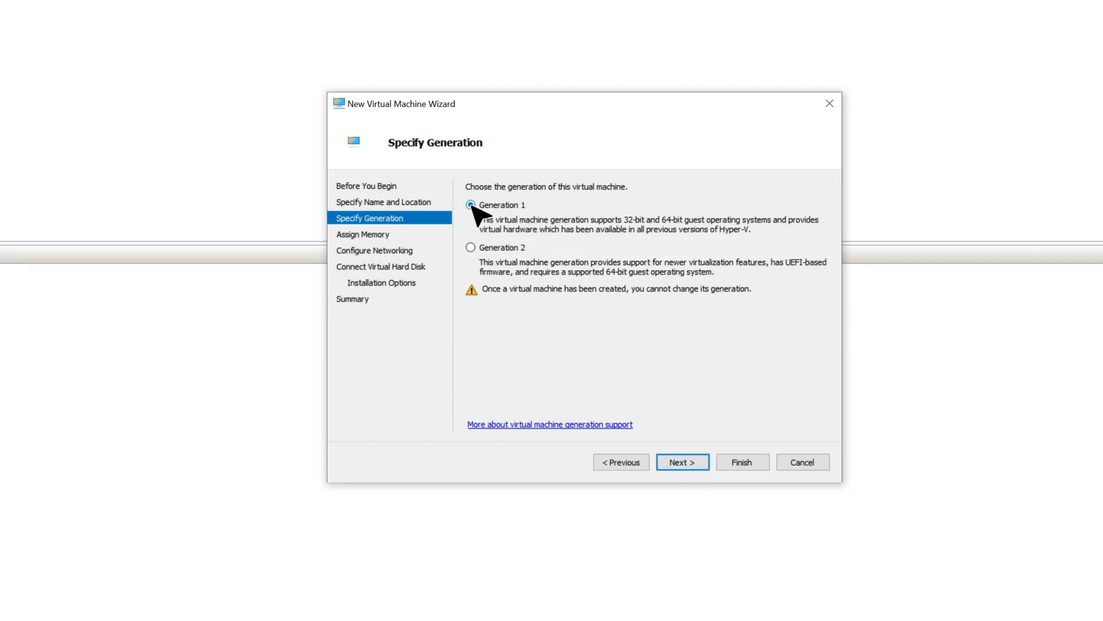
- Keep Generation 1 and 1024 MB of dynamic startup memory, and connect the network adapter to Virtual Switch-P
left_click(675, 464)
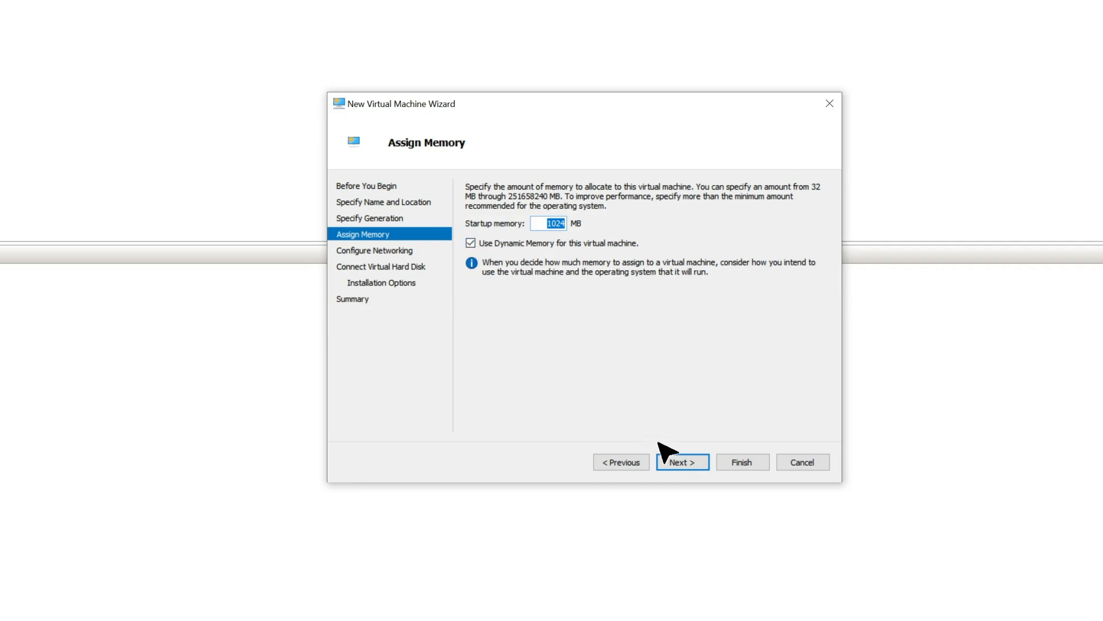
left_click(678, 463)
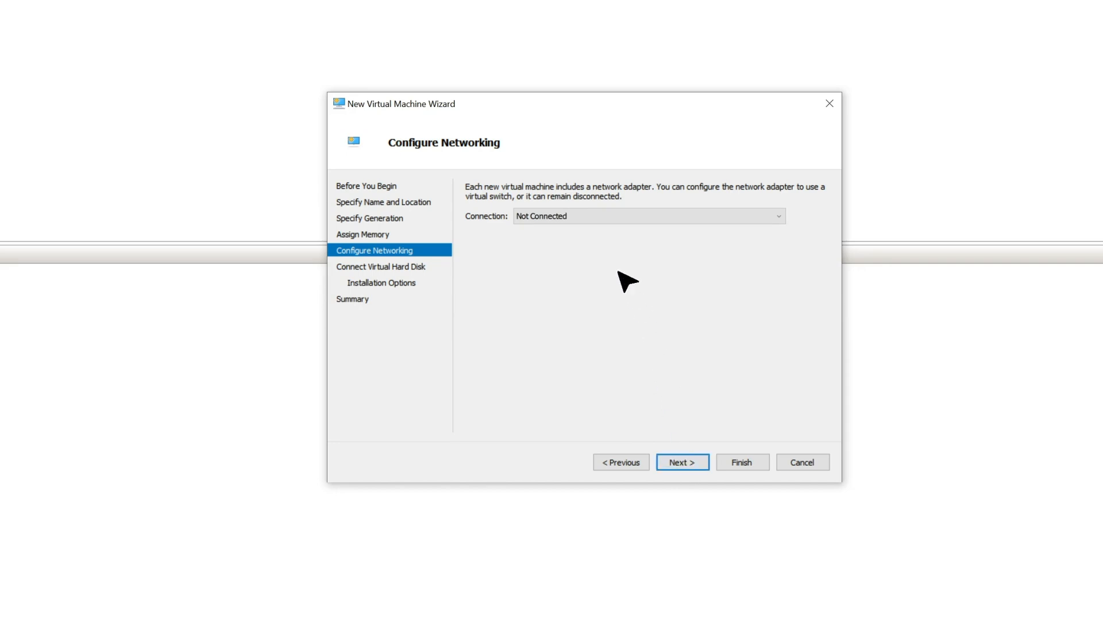
left_click(589, 216)
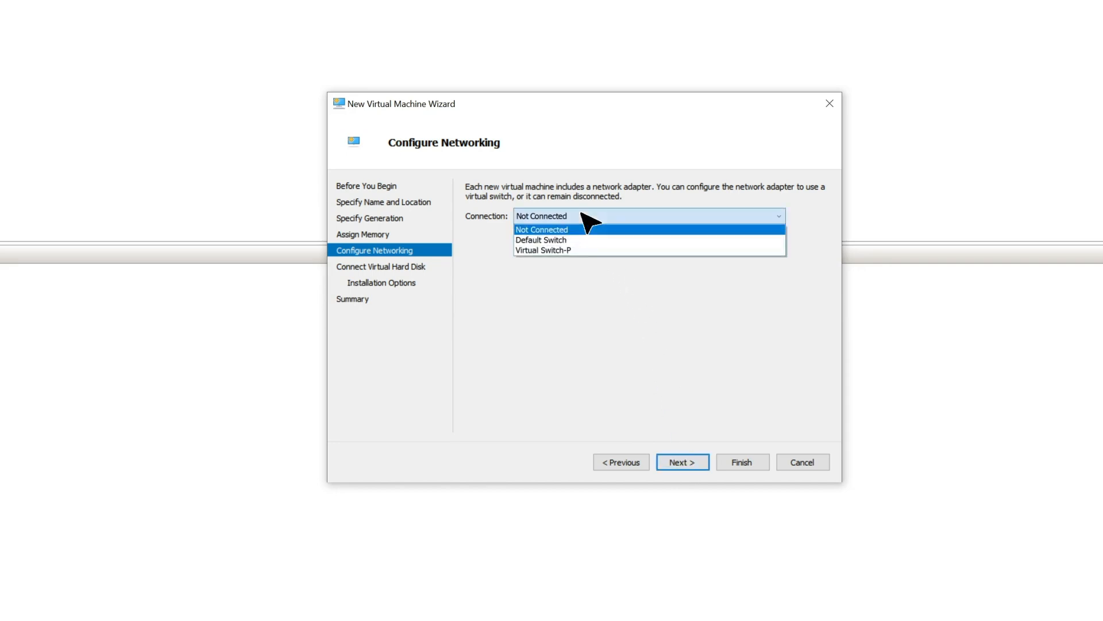
left_click(581, 250)
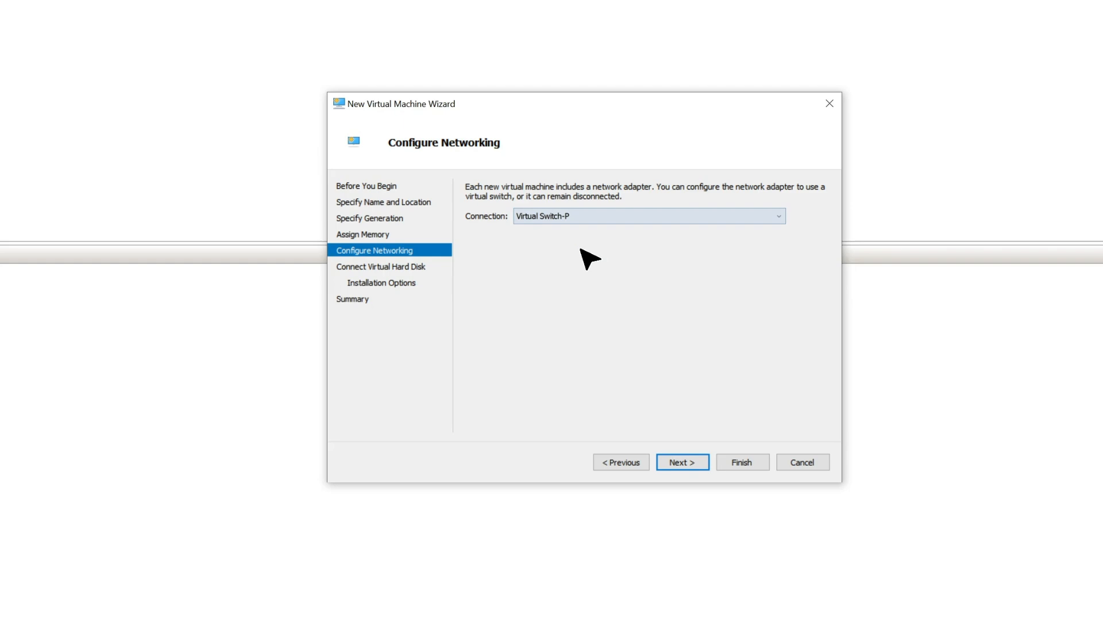
left_click(678, 462)
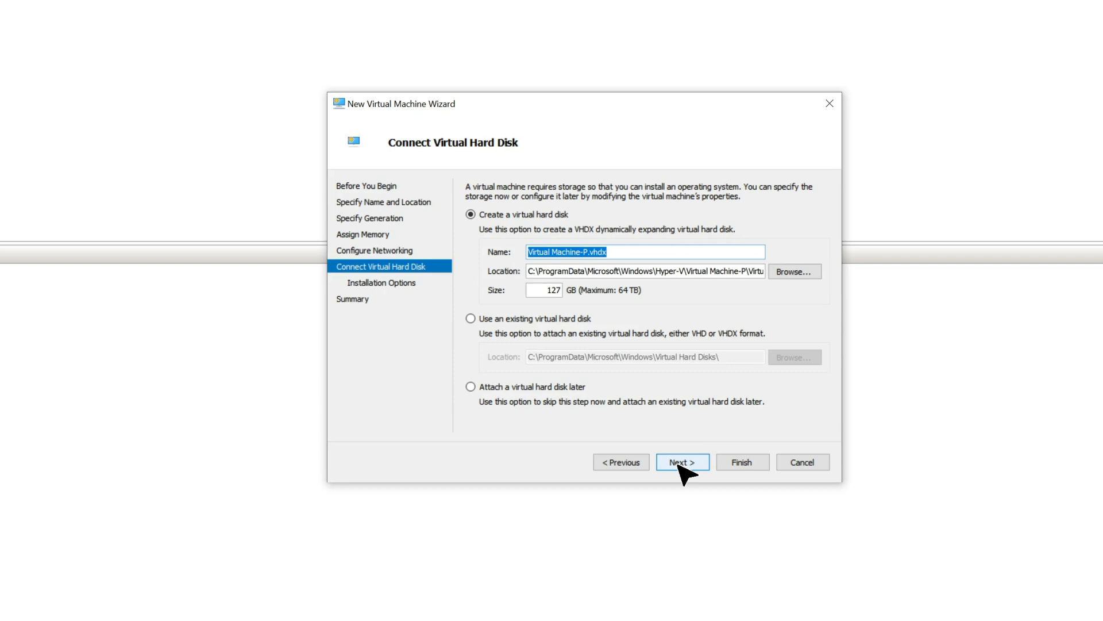
- Accept the 127 GB virtual hard disk and choose Yeastar_P-Series_Software_Edition_ISO_Auto.iso.iso from Documents as the bootable CD/DVD image
left_click(682, 463)
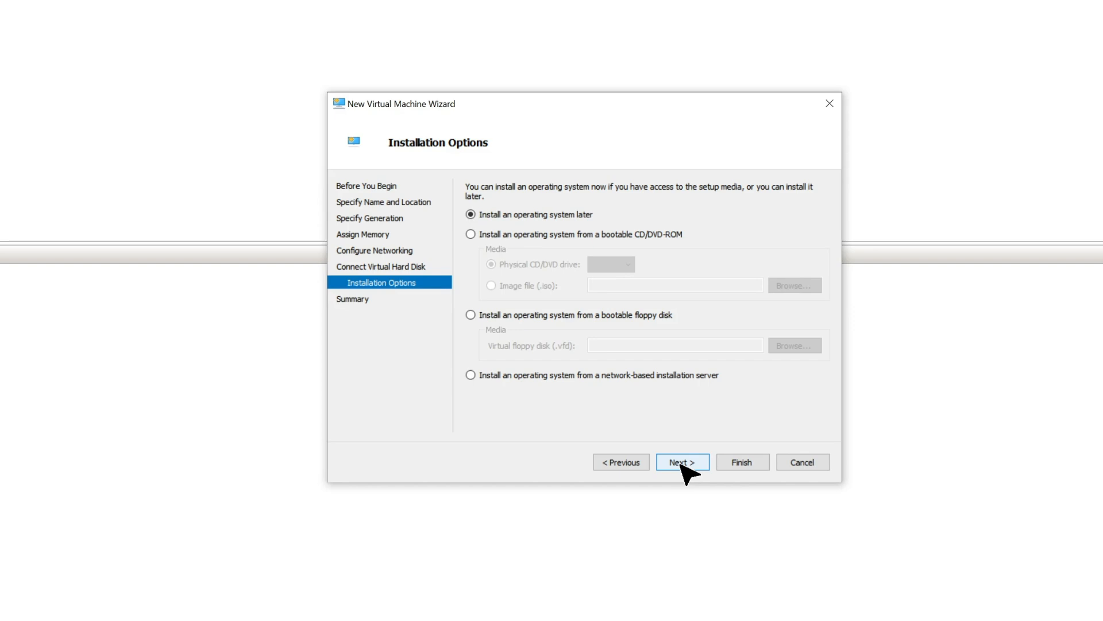
left_click(470, 235)
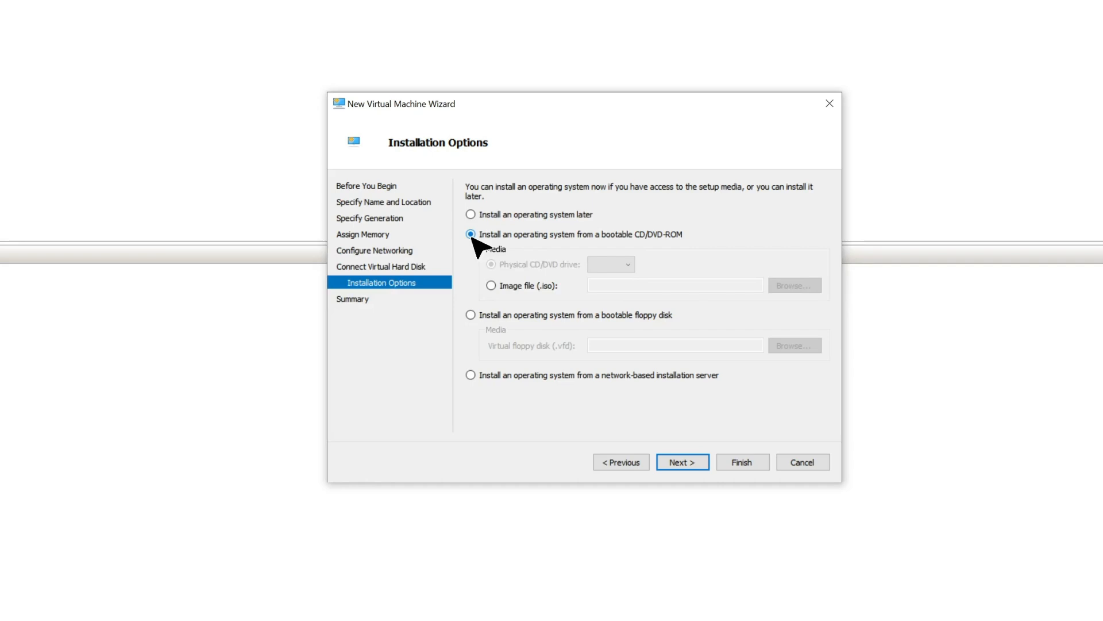
left_click(491, 285)
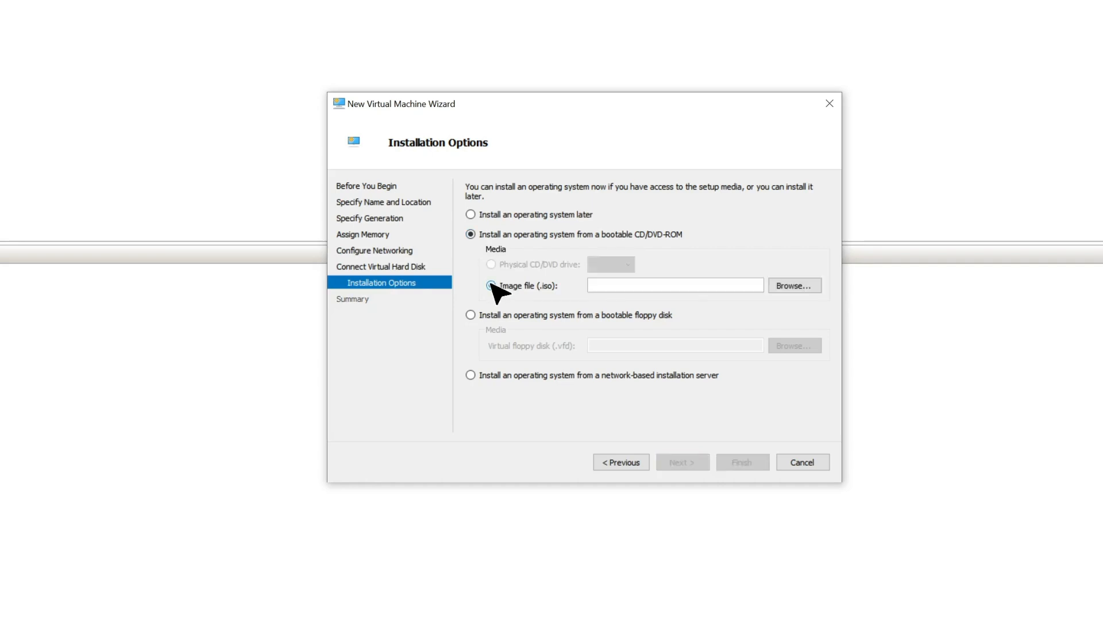
left_click(797, 287)
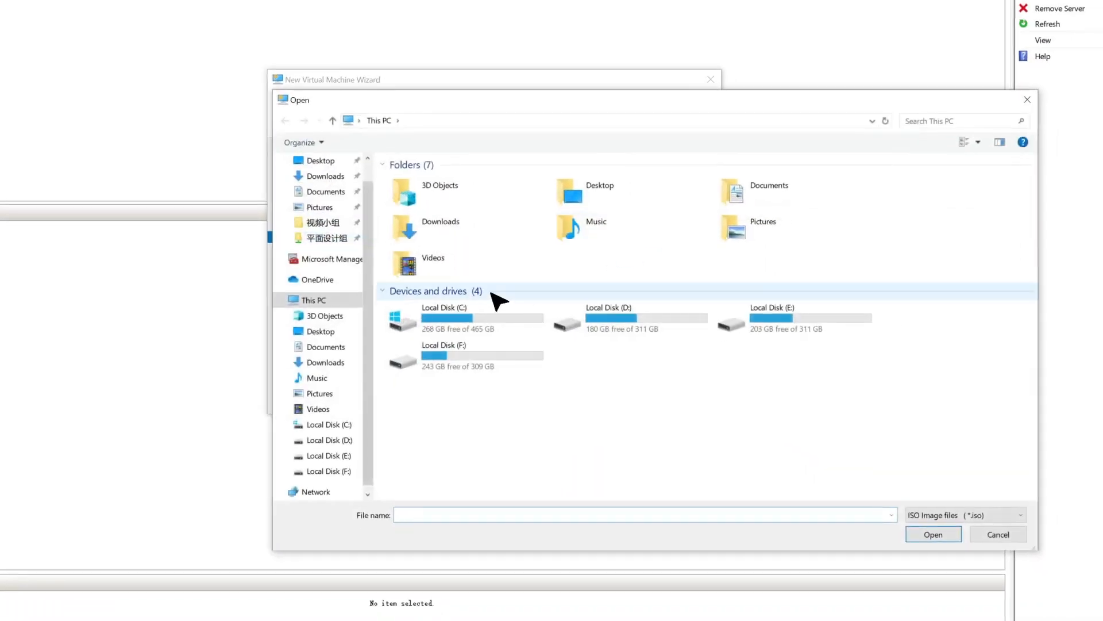
left_click(338, 347)
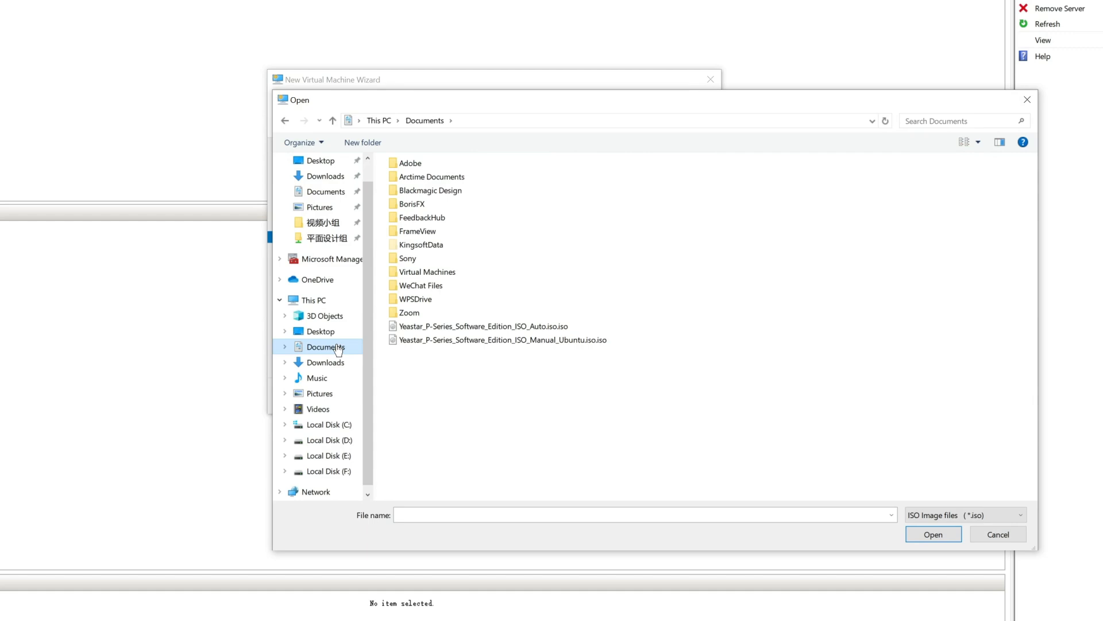
left_click(499, 325)
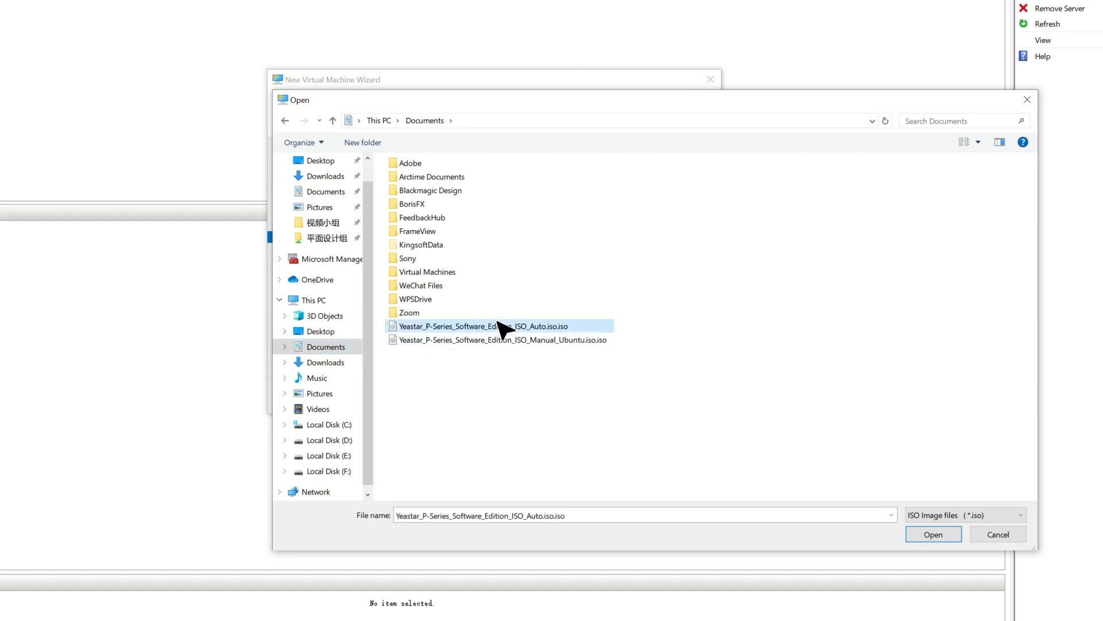
left_click(933, 534)
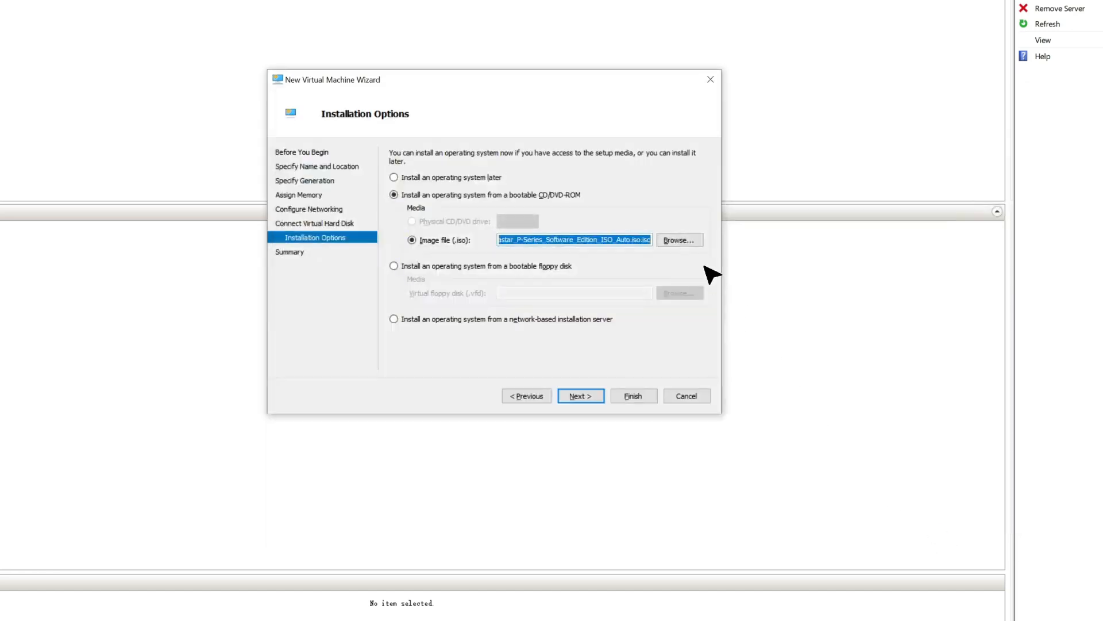
- Switch the installation image file to Yeastar_P-Series_Software_Edition_ISO_Manual_Ubuntu.iso.iso
left_click(683, 240)
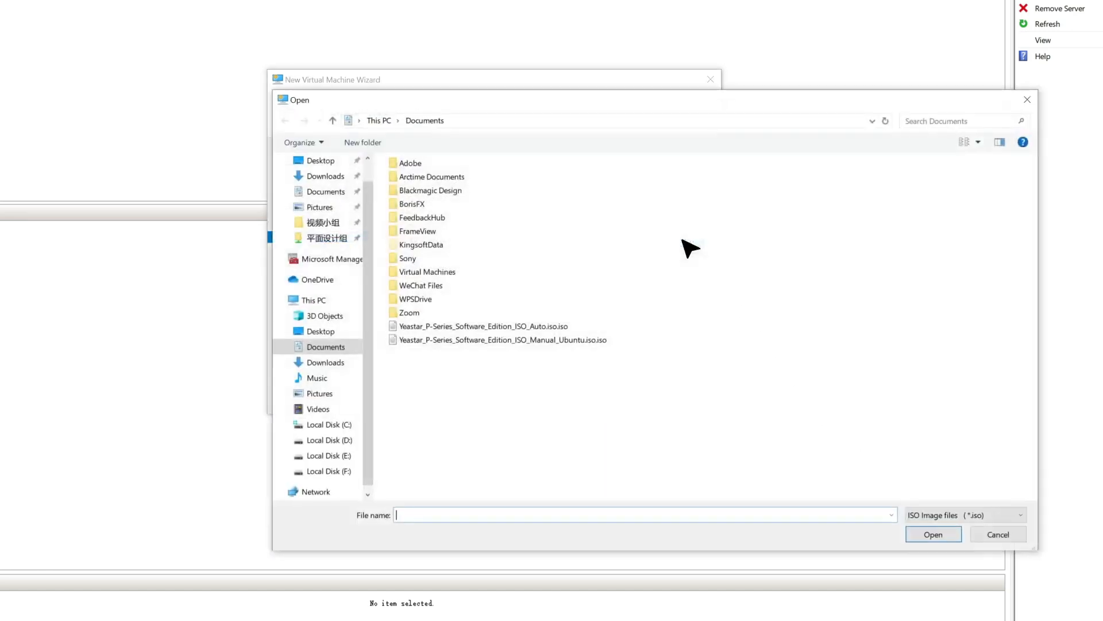
left_click(578, 339)
left_click(933, 534)
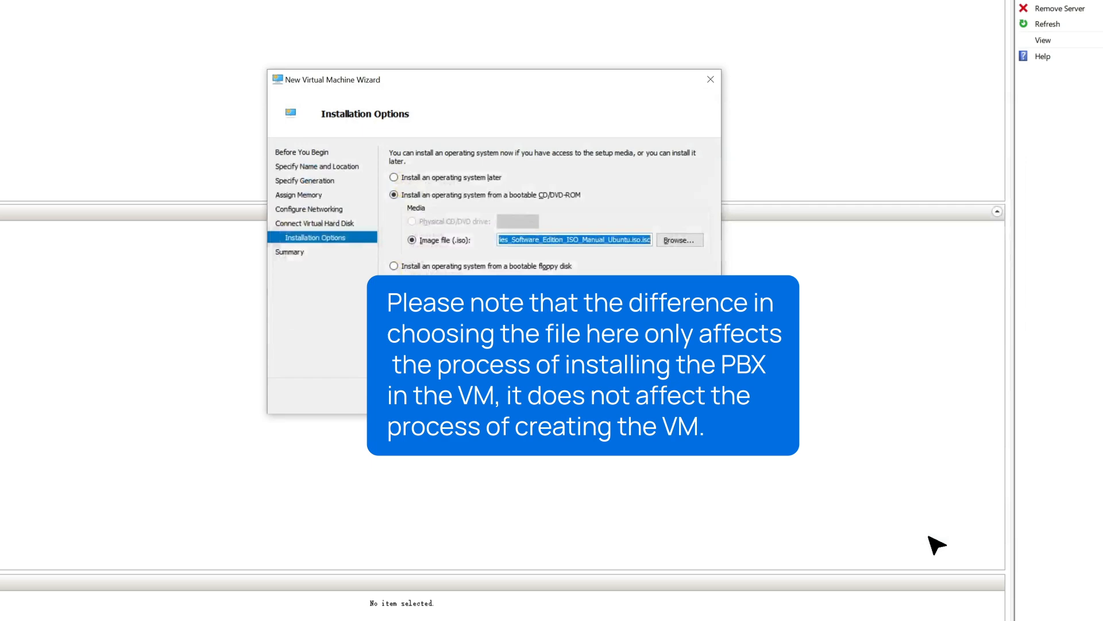
- Select Yeastar_P-Series_Software_Edition_ISO_Auto.iso.iso as the image file again and finish creating the virtual machine
left_click(679, 240)
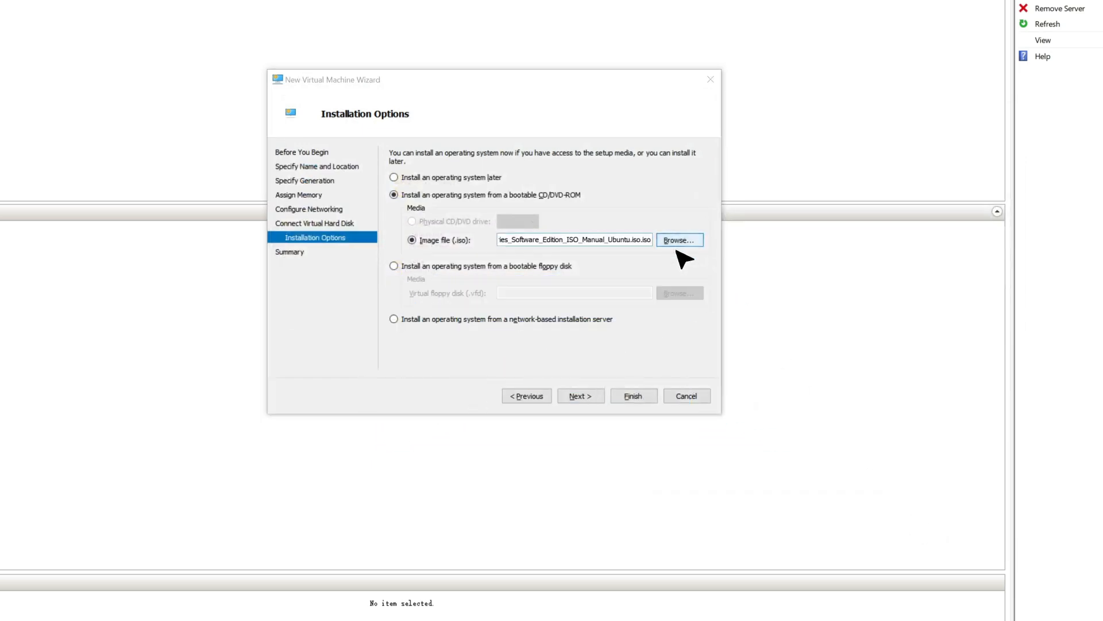
left_click(565, 328)
left_click(949, 536)
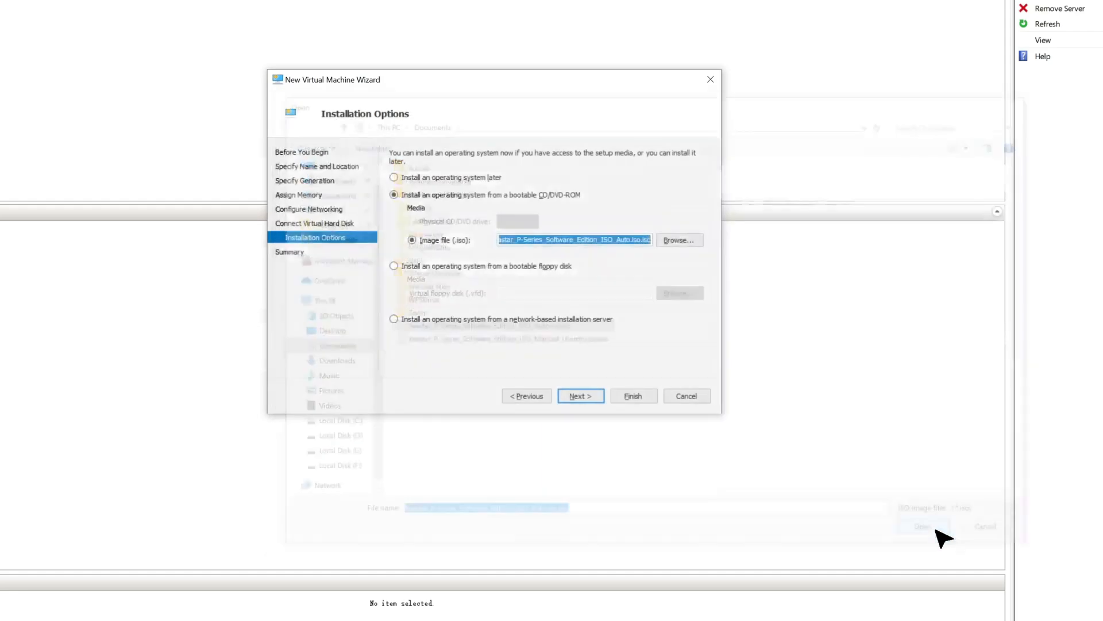
left_click(633, 397)
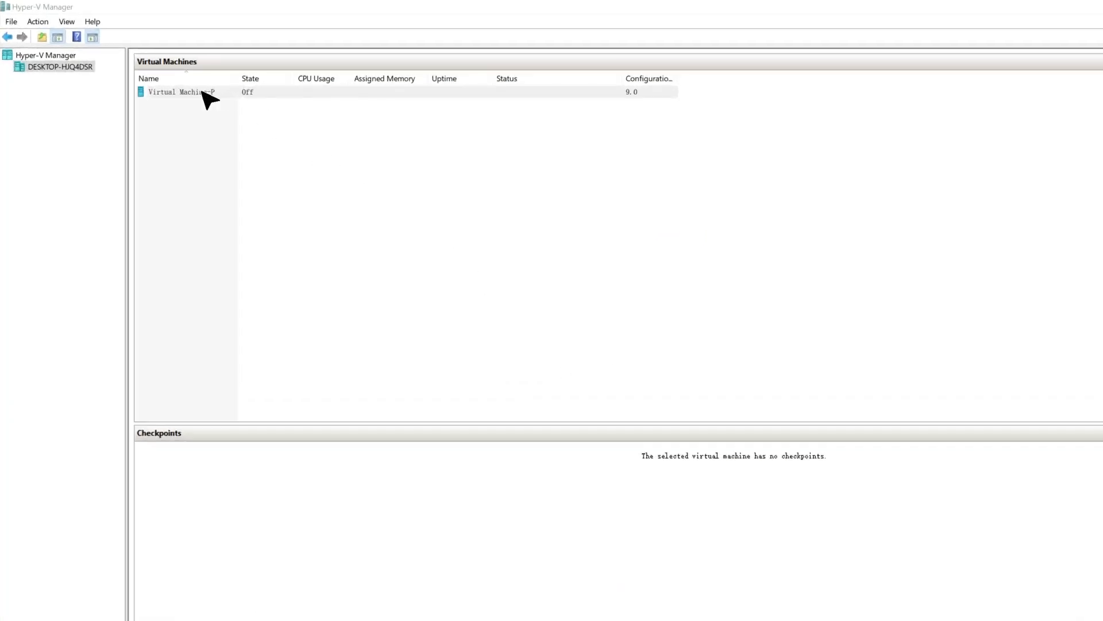
- Review the Quality of Service settings of Virtual Machine-P's hard drive and close the settings
left_click(202, 91)
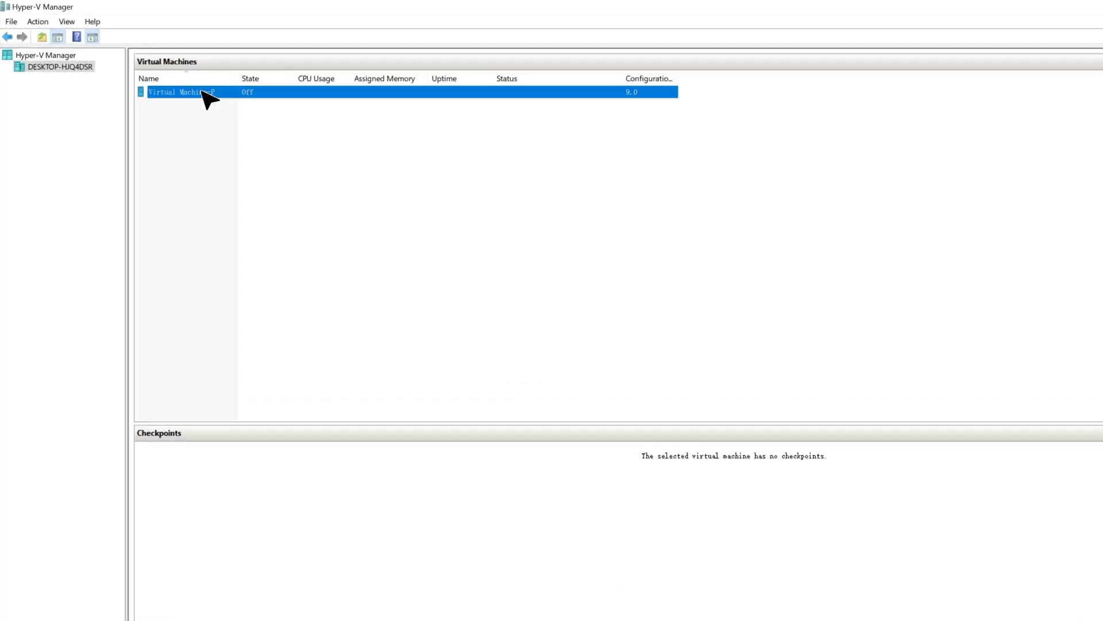
right_click(202, 90)
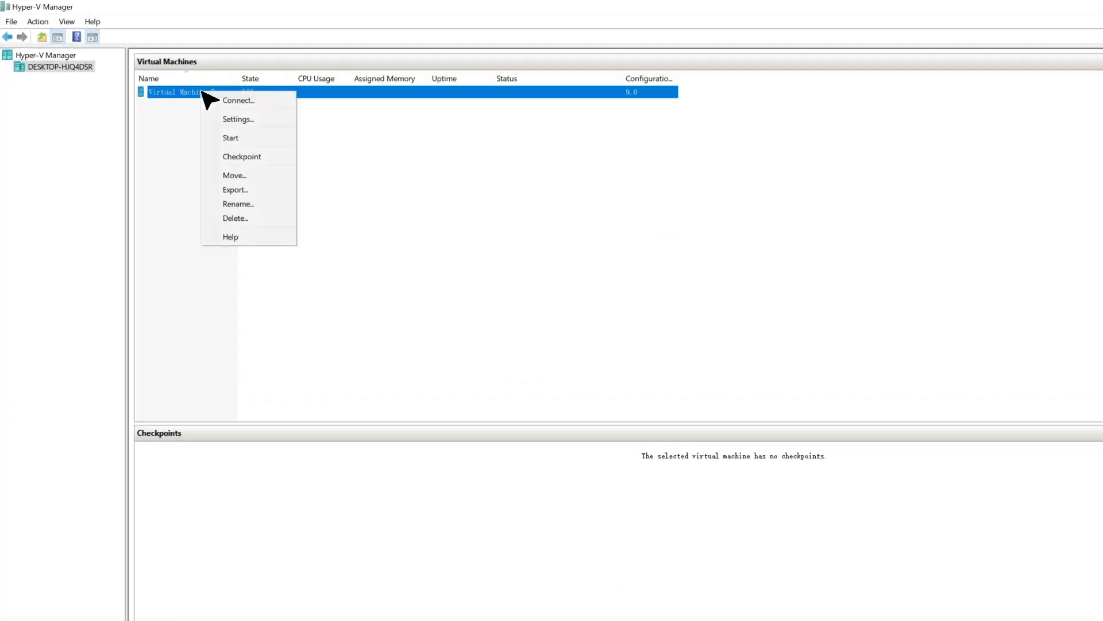
left_click(229, 120)
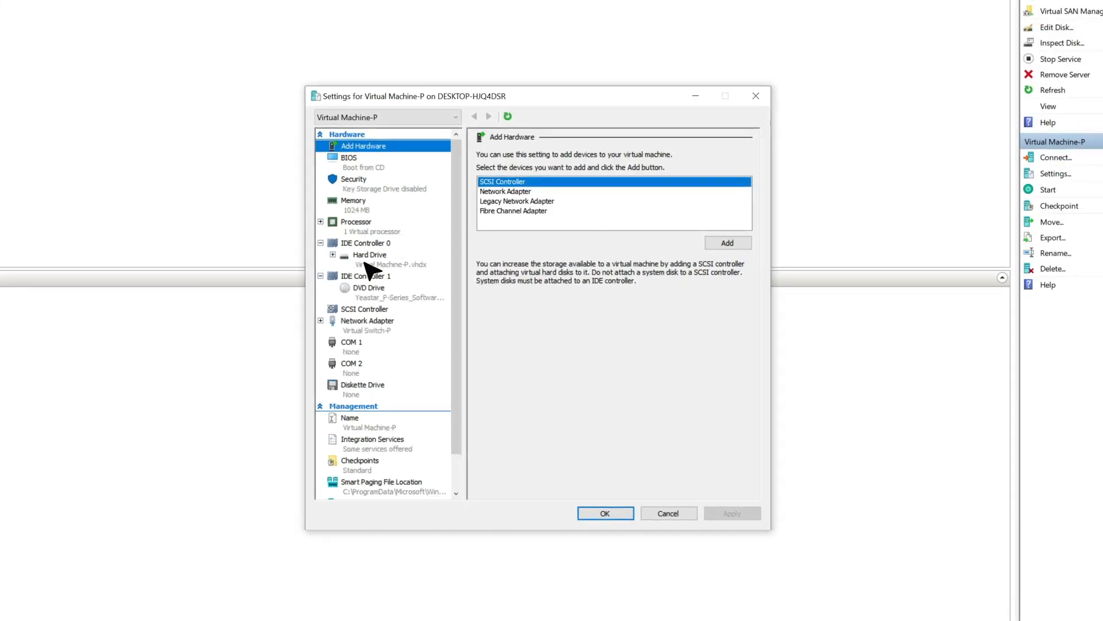
left_click(364, 262)
left_click(333, 254)
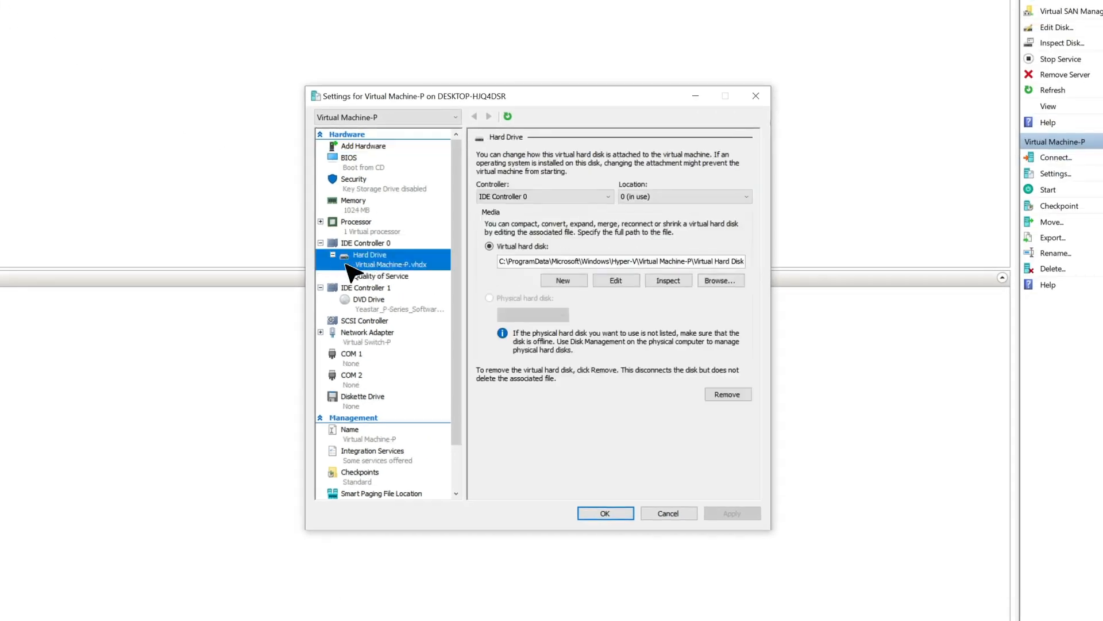
left_click(376, 277)
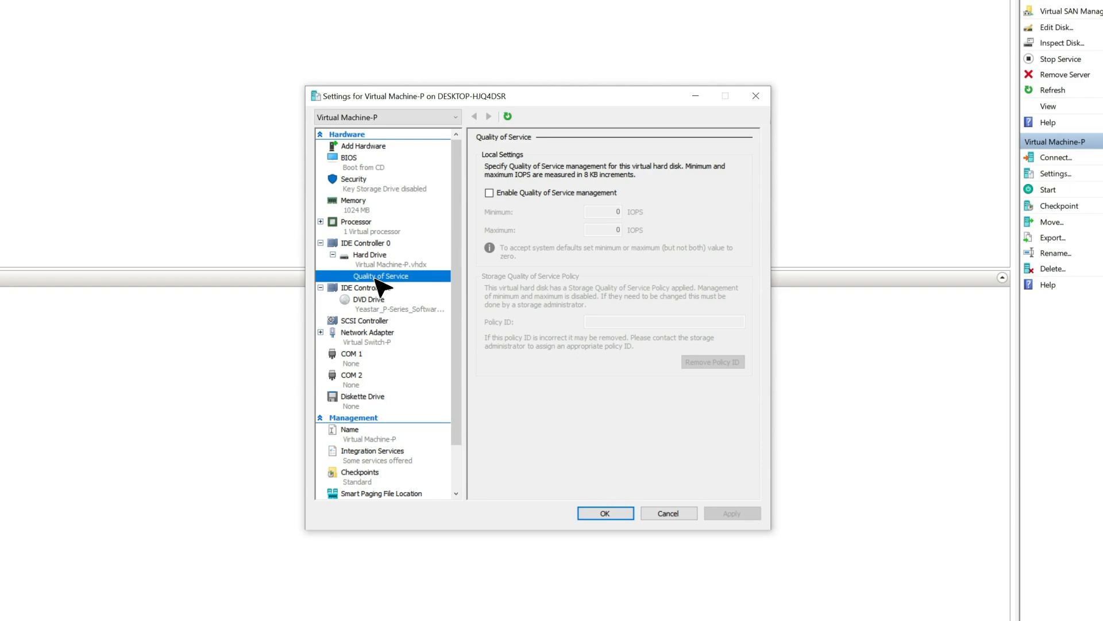
left_click(613, 513)
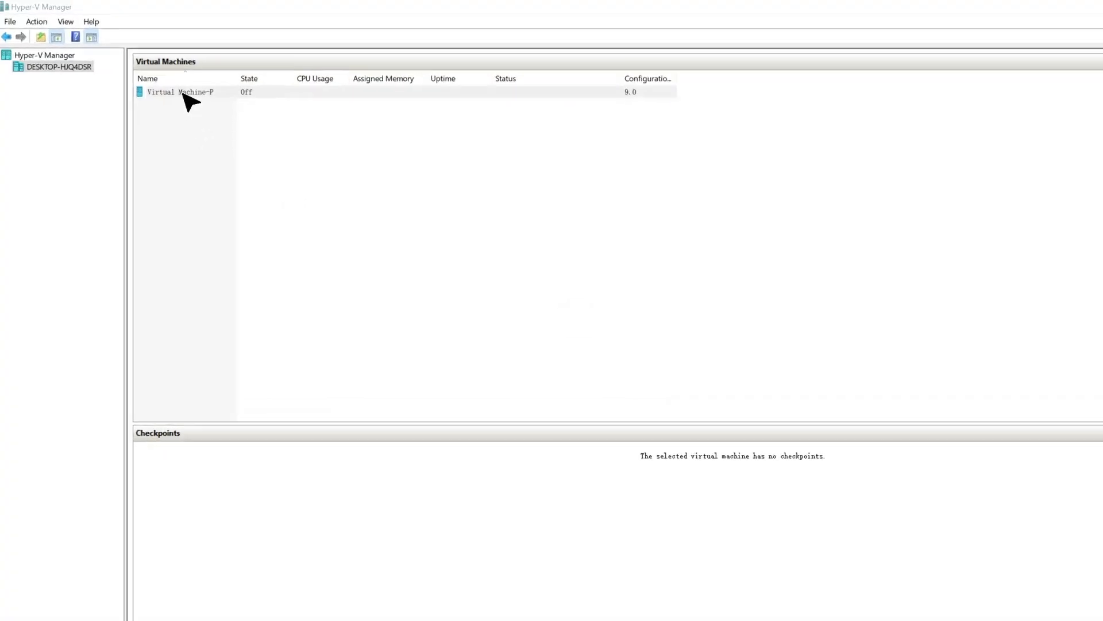
- Start Virtual Machine-P, connect to it and run the automatic installation from the Try or Install Ubuntu Server entry
right_click(184, 93)
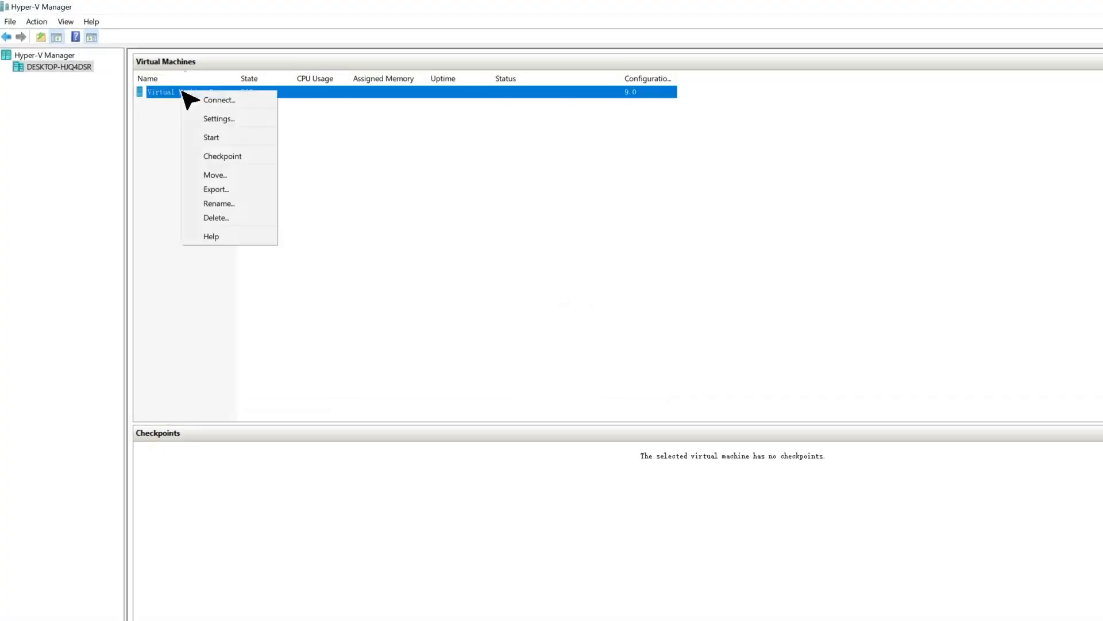
left_click(221, 138)
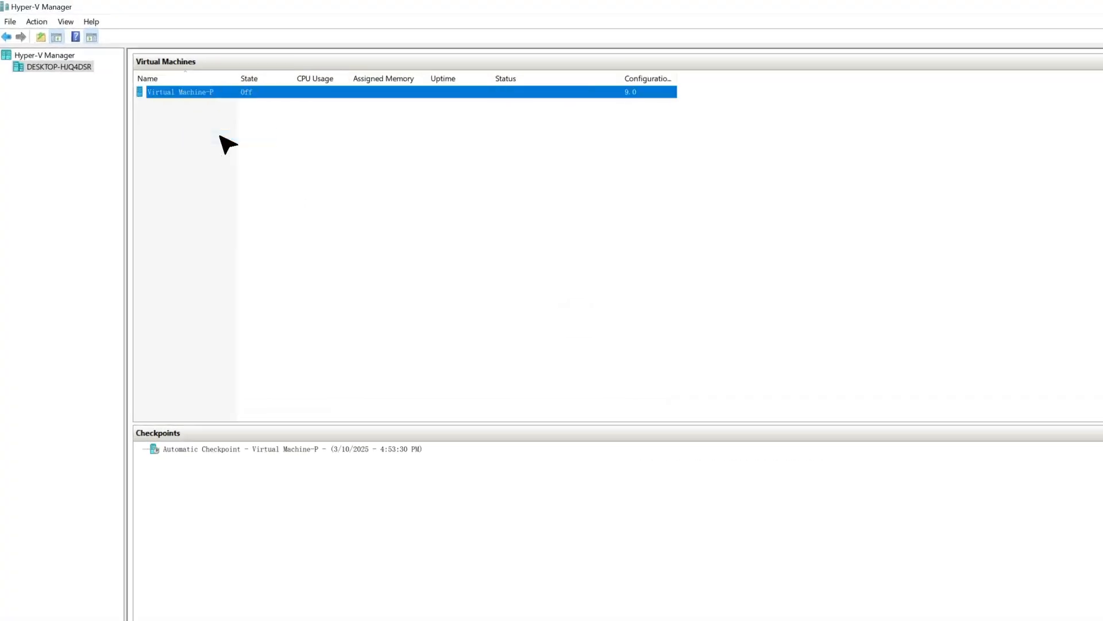
right_click(217, 92)
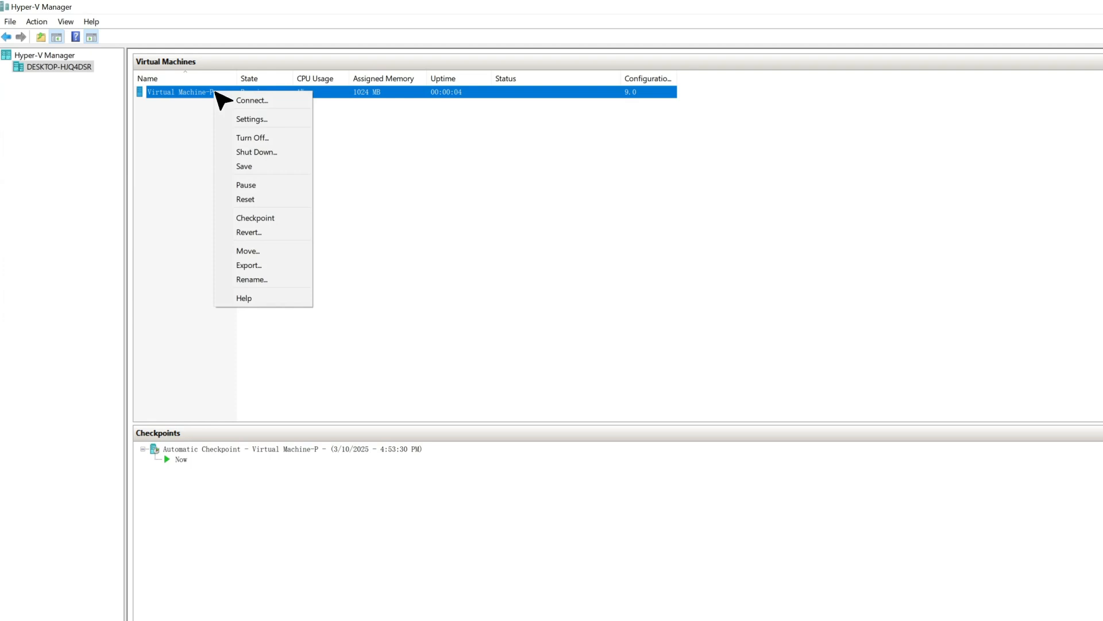
left_click(250, 103)
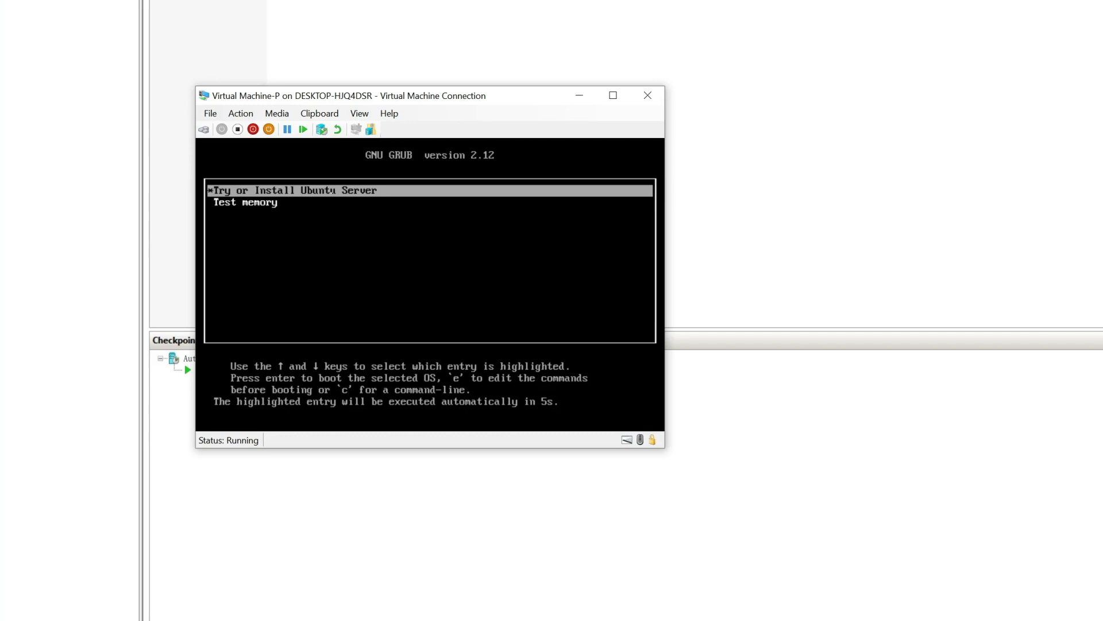
key("Return")
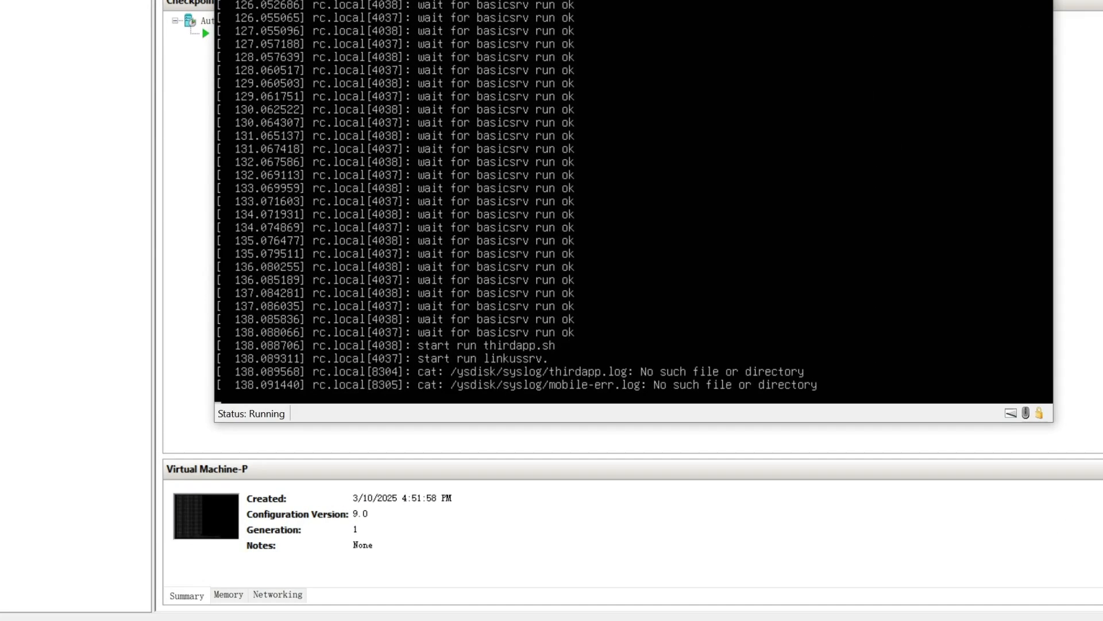
key("Return")
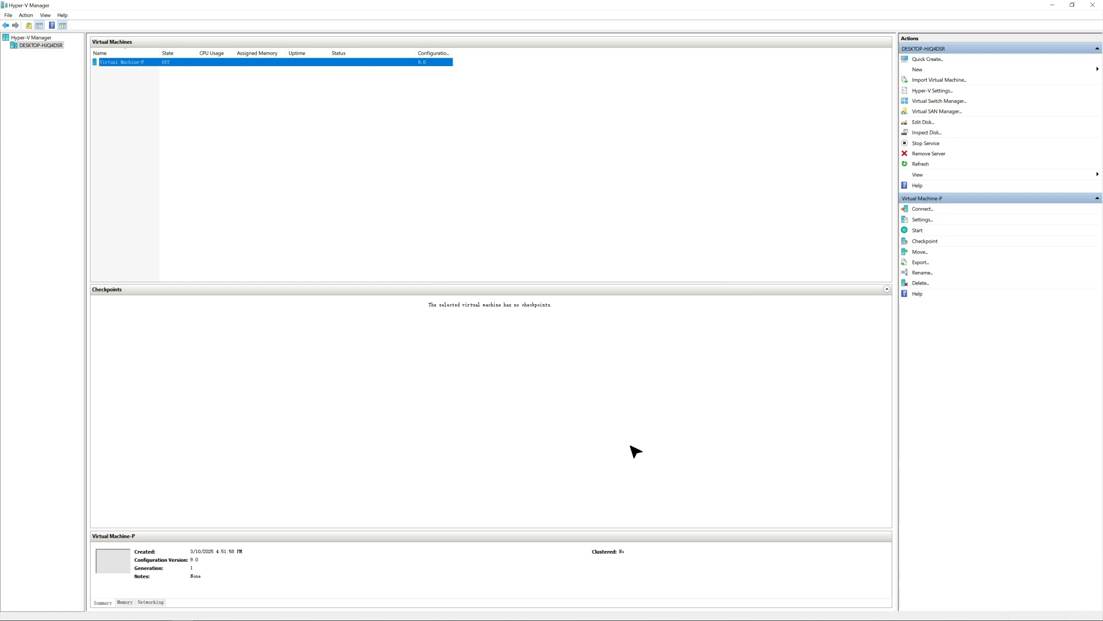
- Start Virtual Machine-P for the manual installation, connect to it and boot the Try or Install Ubuntu Server entry
right_click(123, 62)
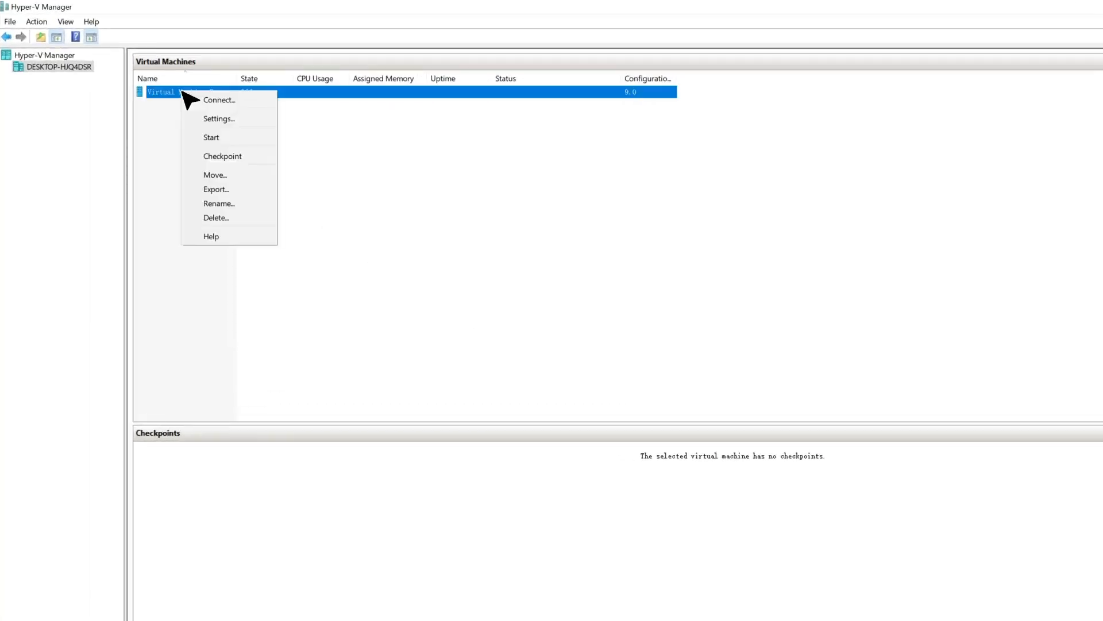
left_click(213, 138)
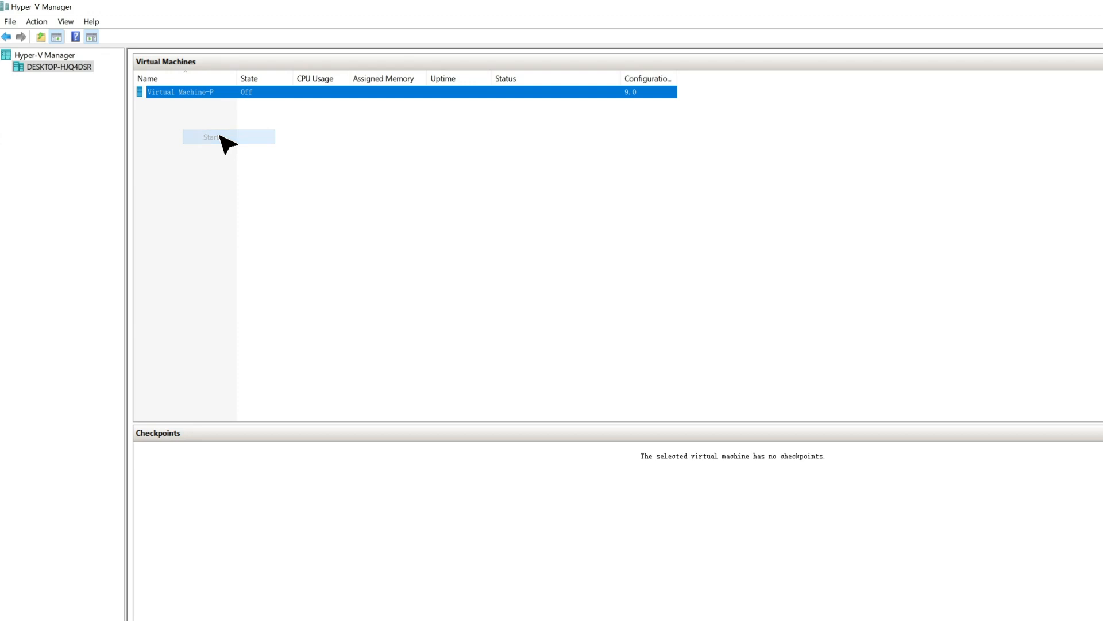
right_click(217, 92)
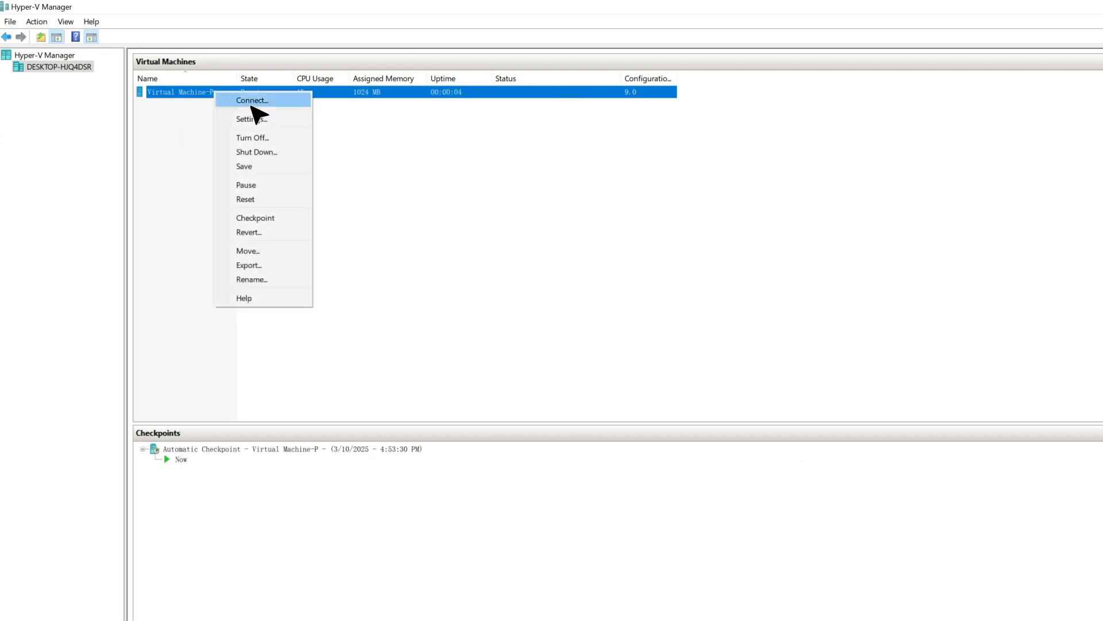
left_click(251, 102)
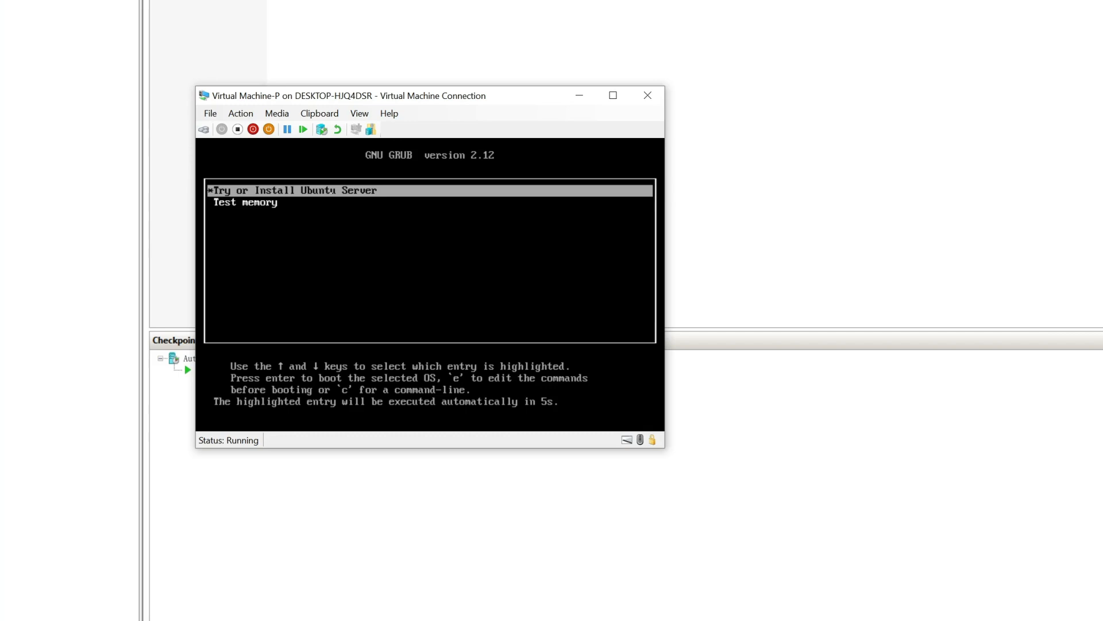
key("Return")
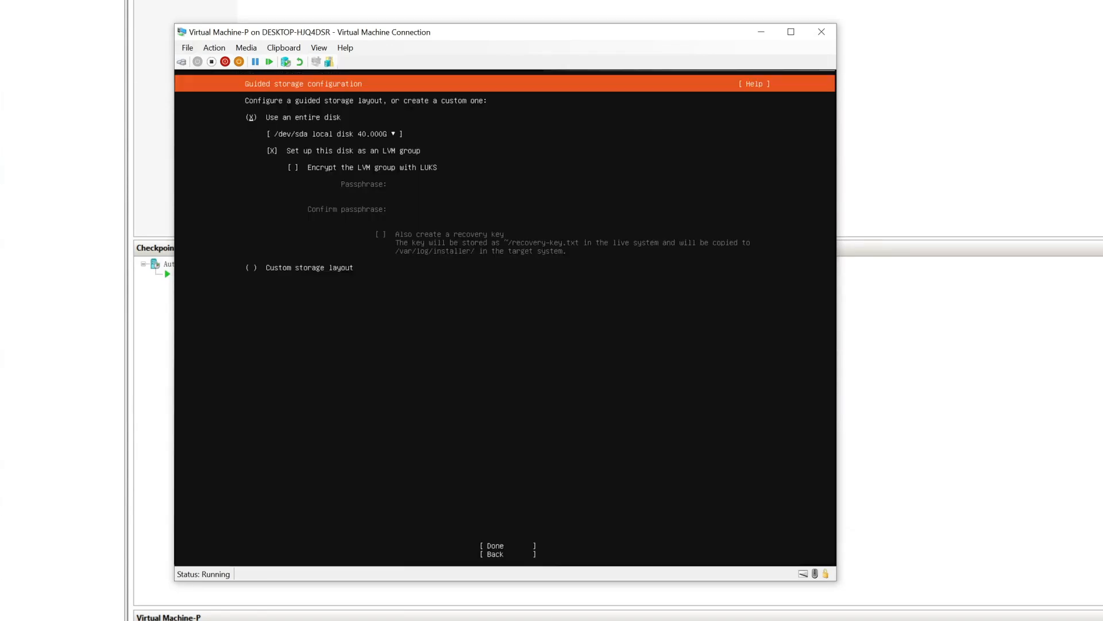
- Choose the custom storage layout instead of using the entire disk and continue to the storage configuration
key("Down")
key("Down")
key("Down")
key("Down")
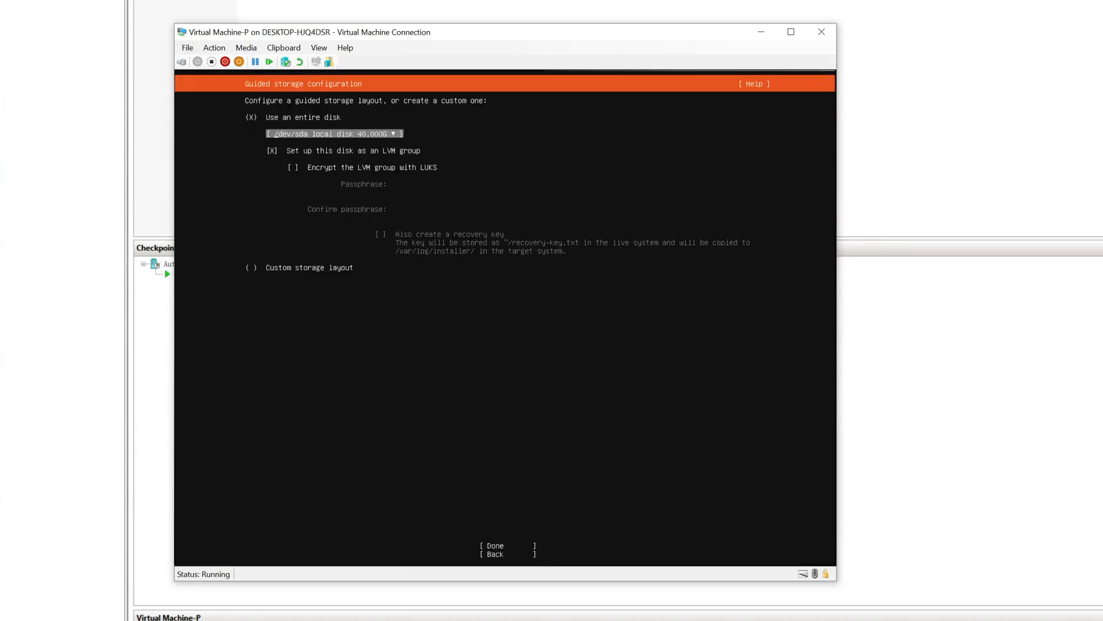
key("space")
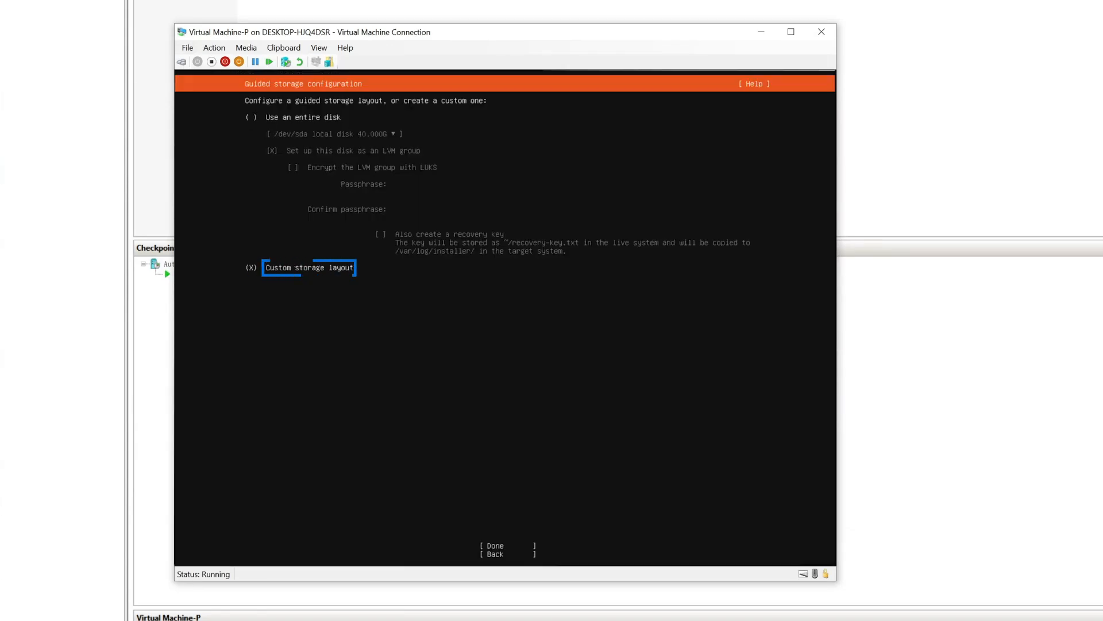
key("Tab")
key("Return")
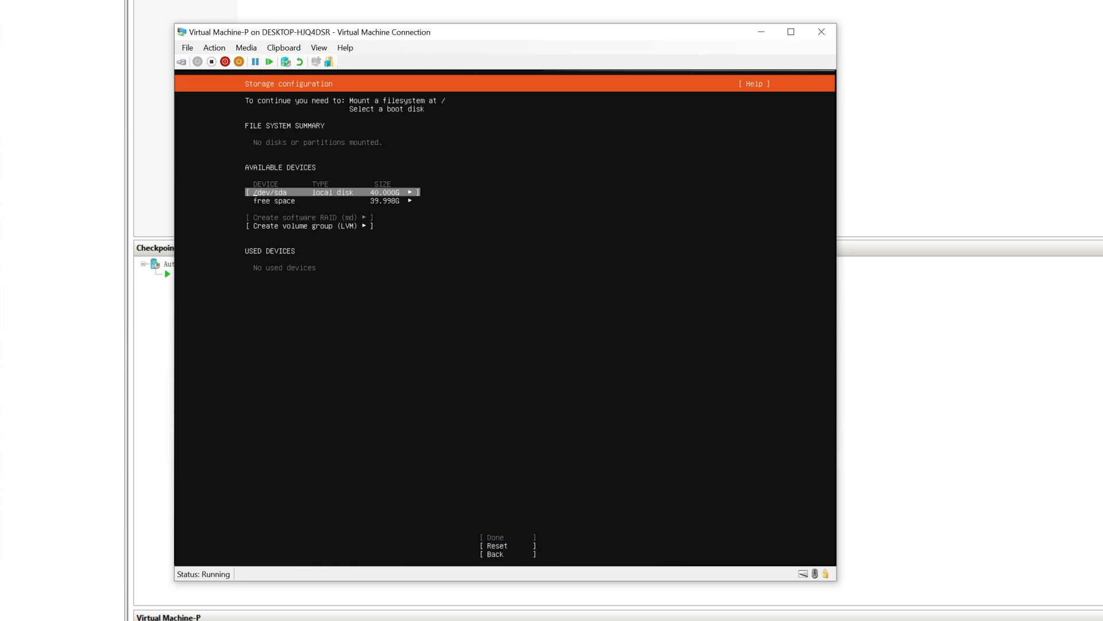
- Start adding a GPT partition in the free space of /dev/sda and set its mount to Other with the path /SWAP
key("Down")
key("Return")
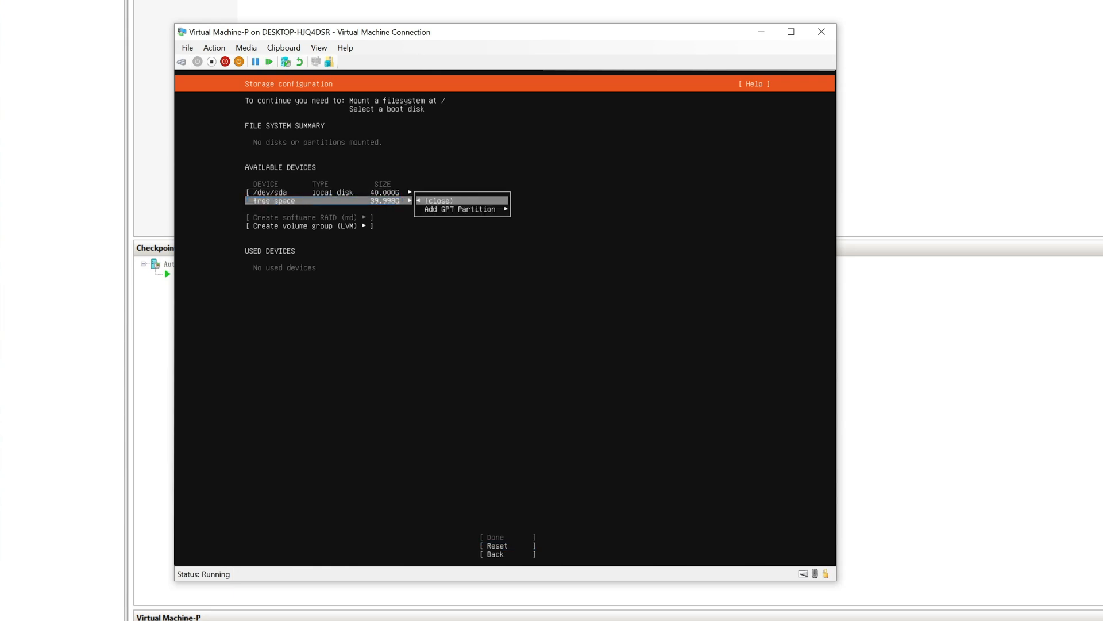
key("Down")
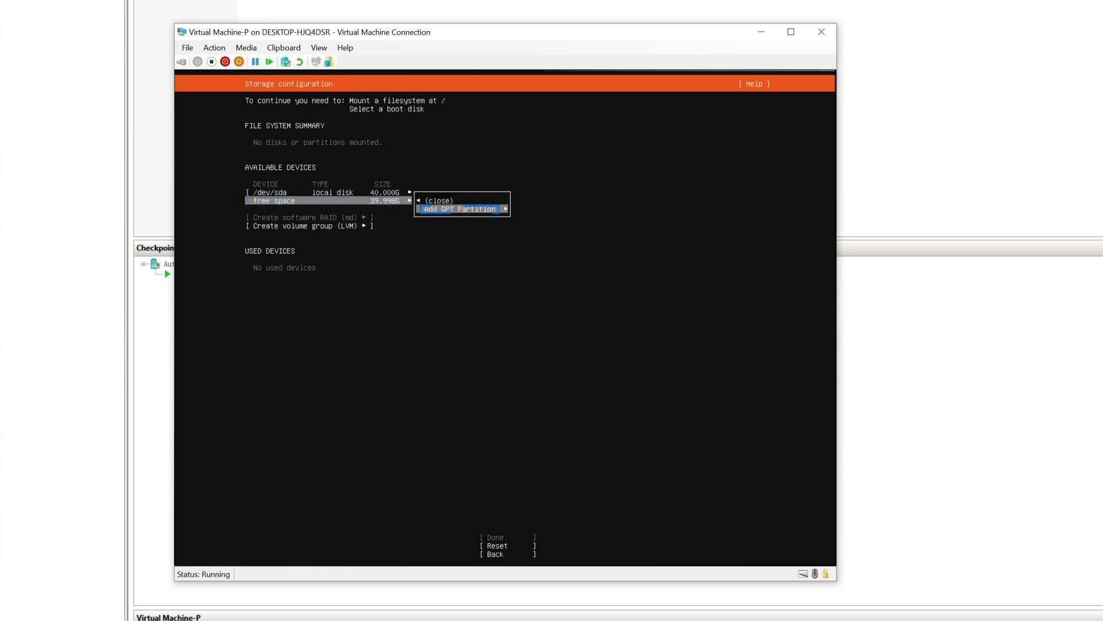
key("Return")
key("Down")
key("Down")
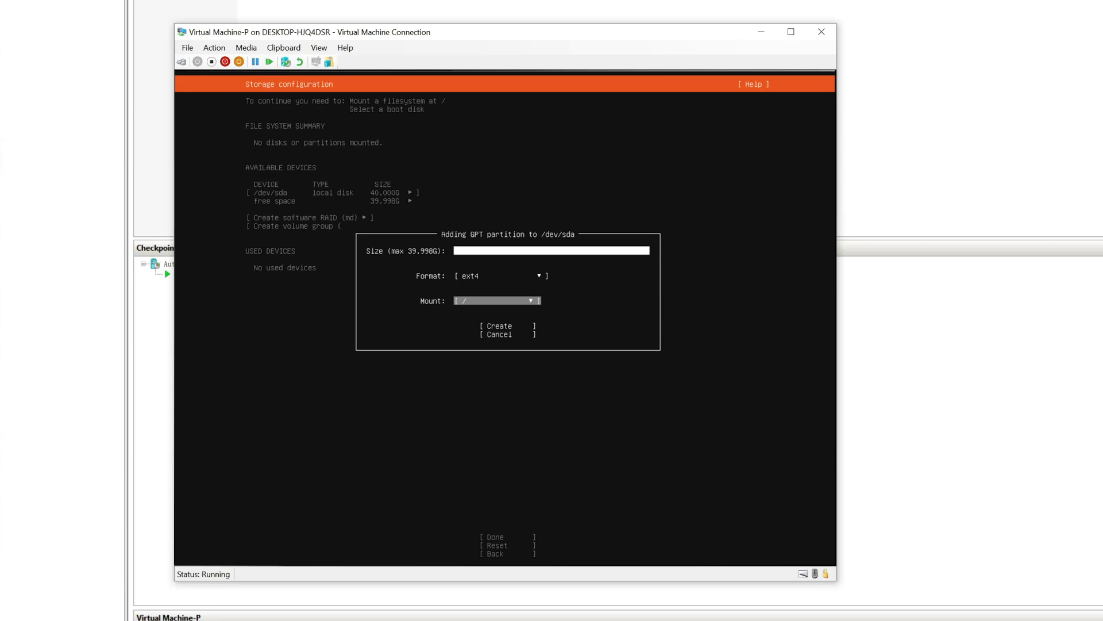
key("Return")
key("Down")
key("Down")
key("Down")
key("Down")
key("Down")
key("Down")
key("Down")
key("Return")
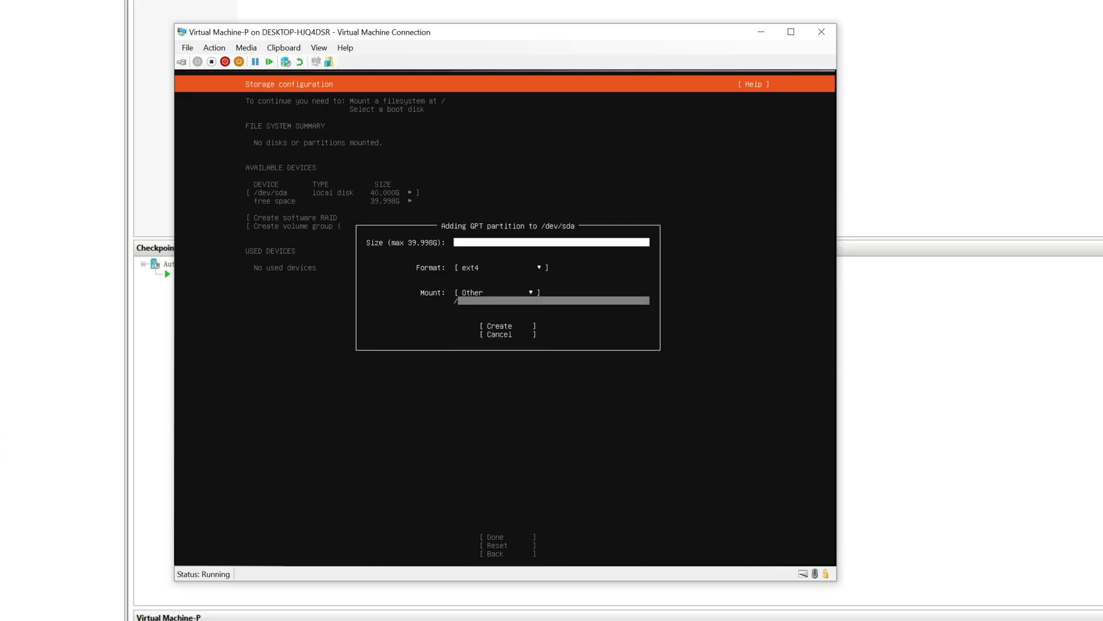
type("sw")
- Set the new partition's format to swap and its size to 10G, and create it
key("Up")
key("Up")
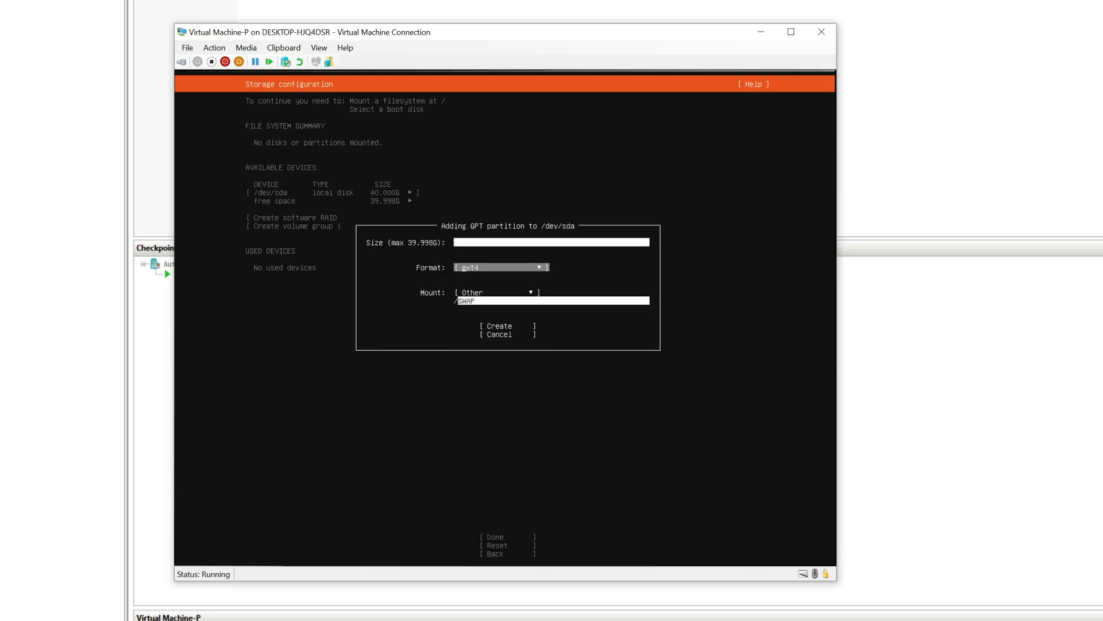
key("Return")
key("Down")
key("Down")
key("Down")
key("Return")
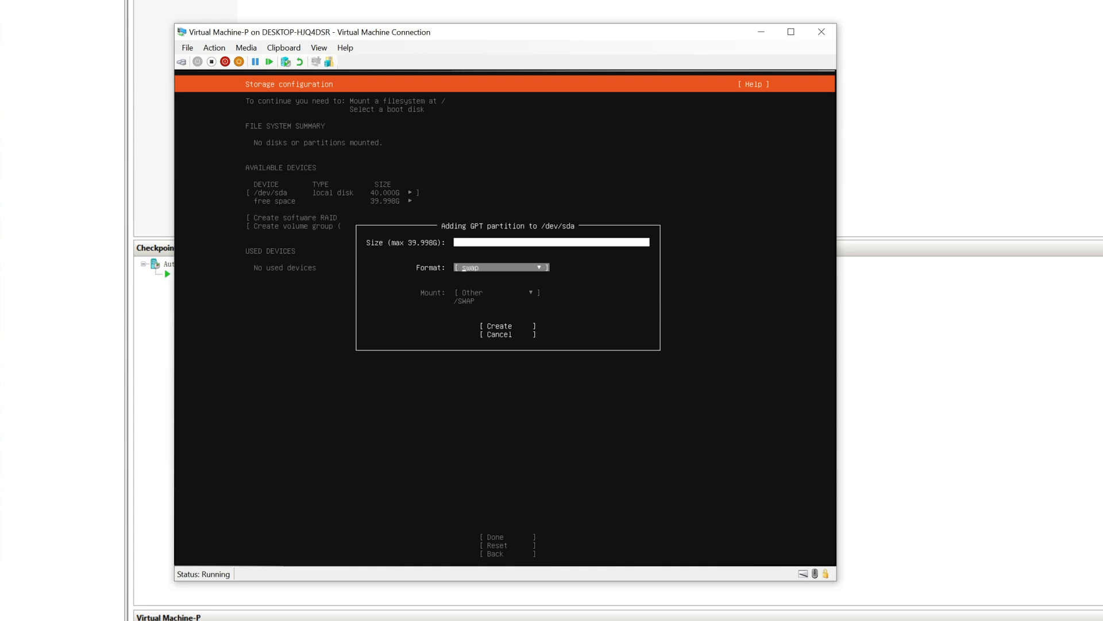
key("Up")
type("10")
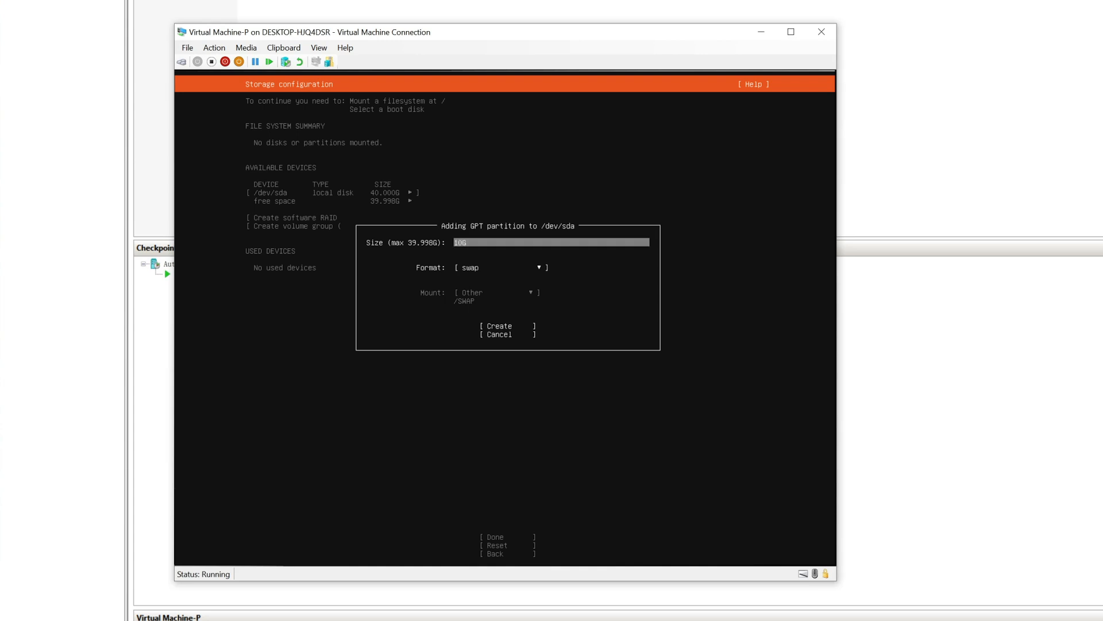
type("G")
key("Down")
key("Down")
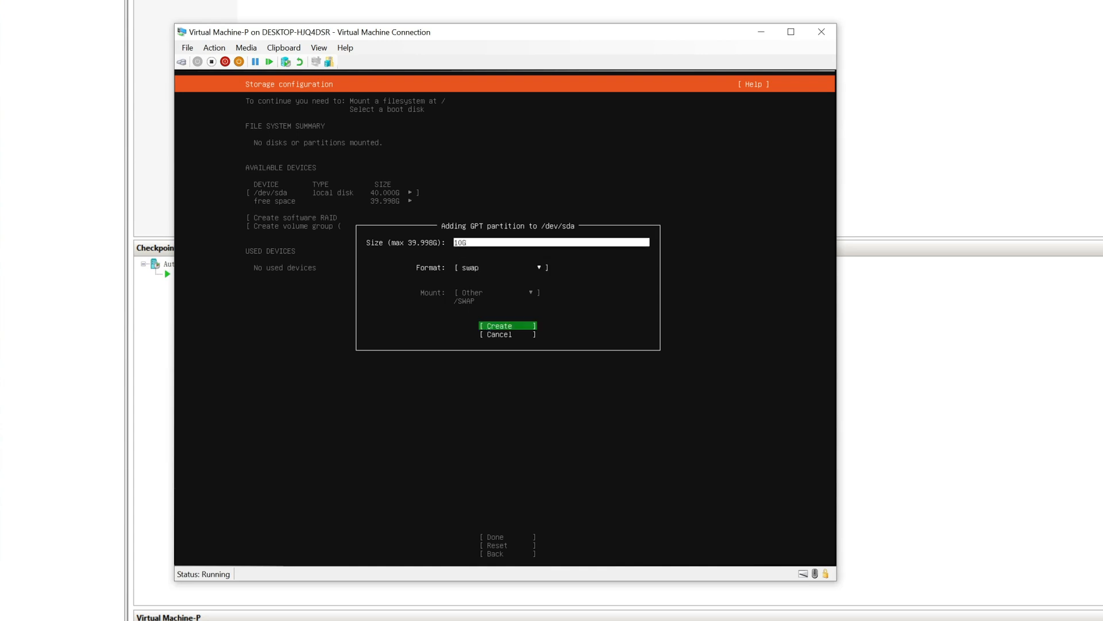
key("Return")
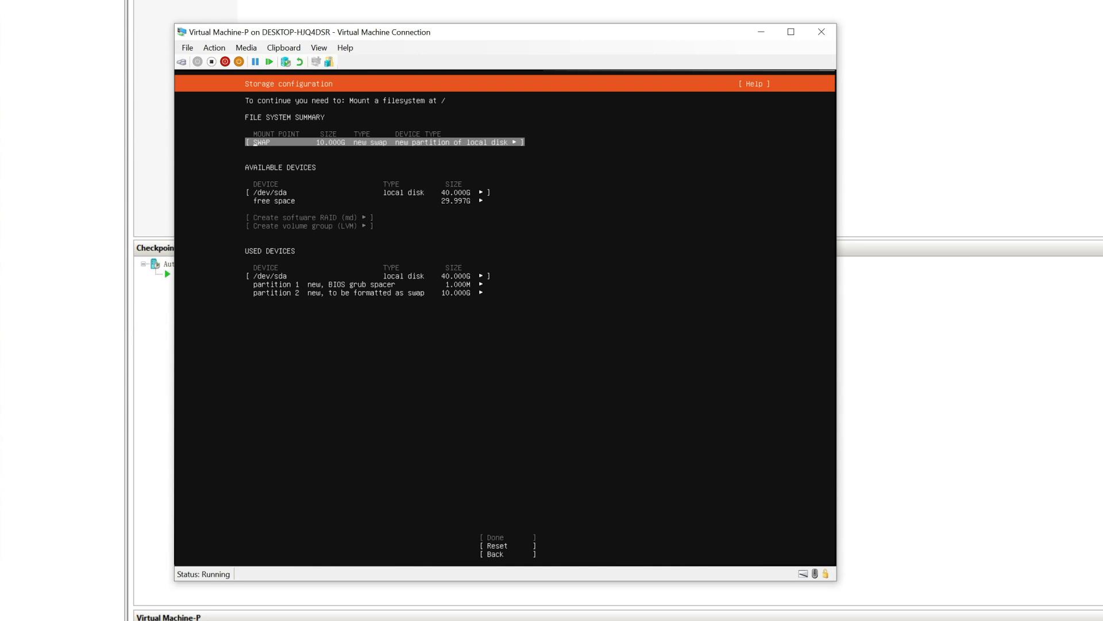
- Create a 10G ext4 GPT partition mounted at / in the remaining free space of /dev/sda
key("Down")
key("Down")
key("Return")
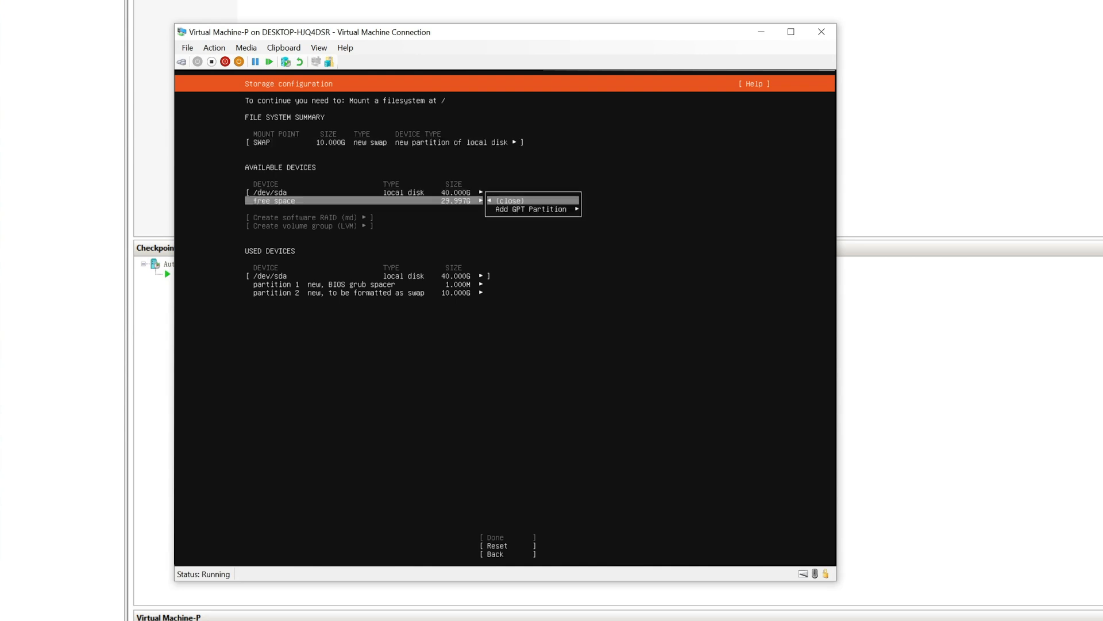
key("Down")
key("Return")
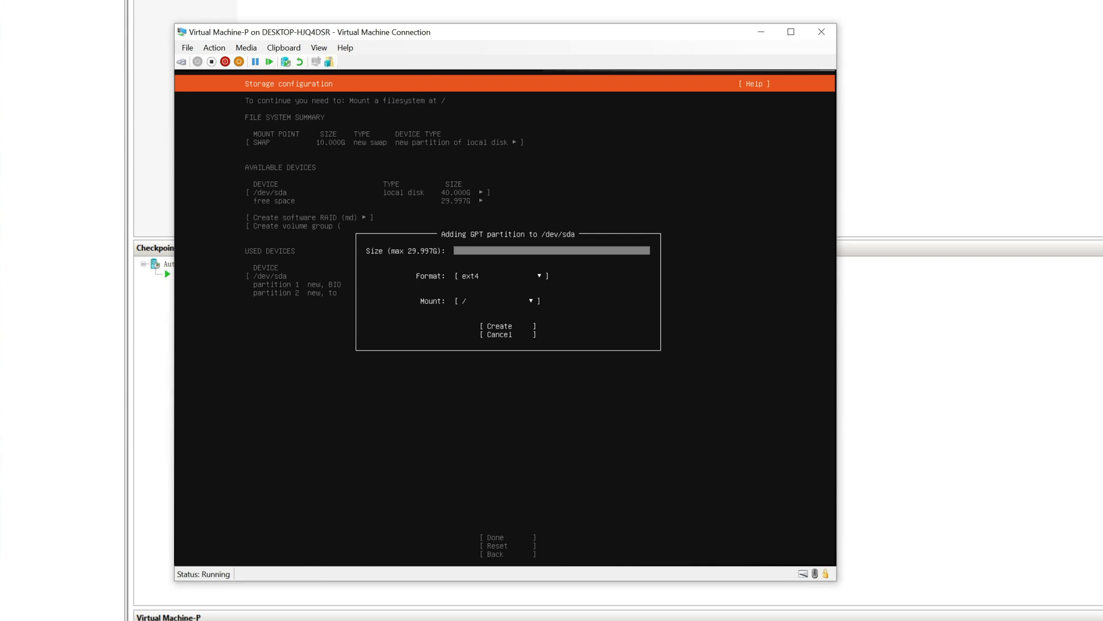
type("10G")
key("Tab")
key("Tab")
key("Tab")
key("Return")
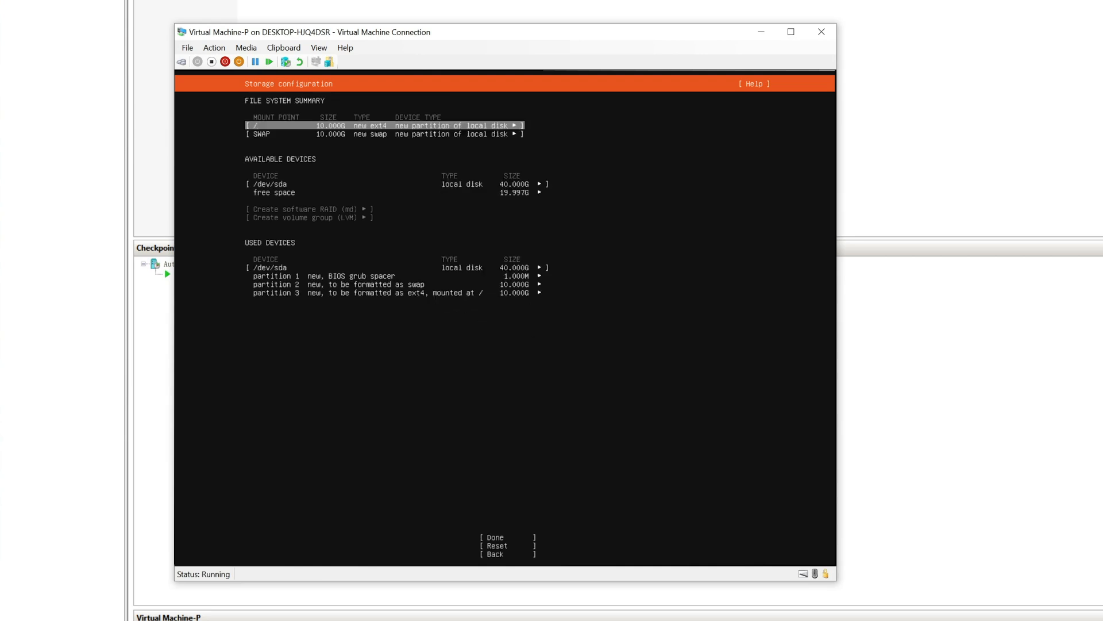
- Create an ext4 GPT partition mounted at /home that uses all the remaining free space of /dev/sda
key("Down")
key("Down")
key("Down")
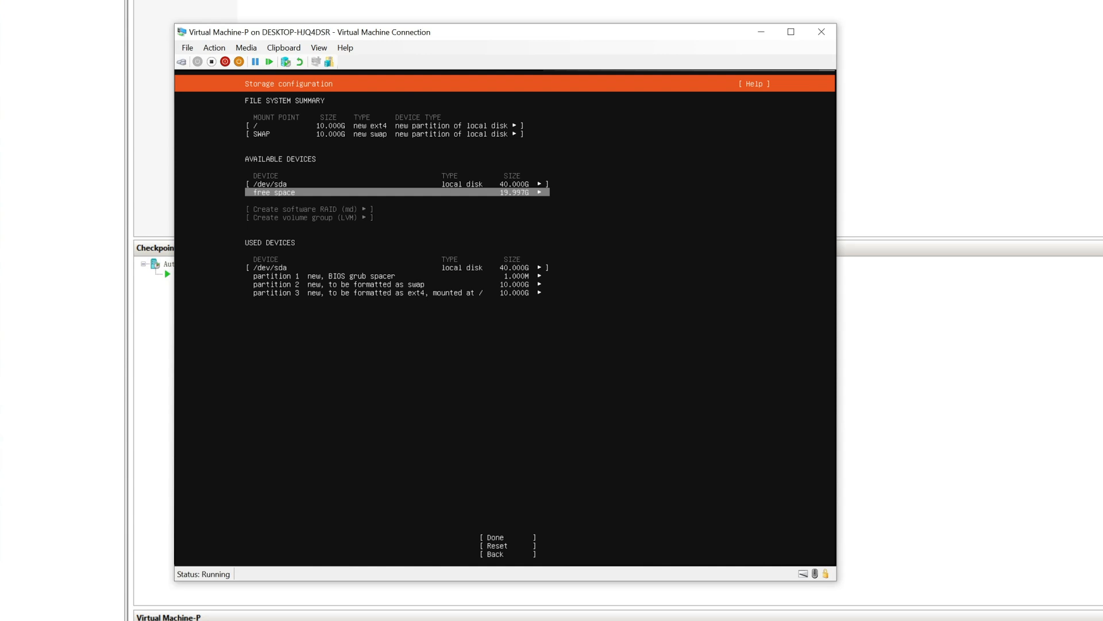
key("Return")
key("Return")
key("Tab")
key("Tab")
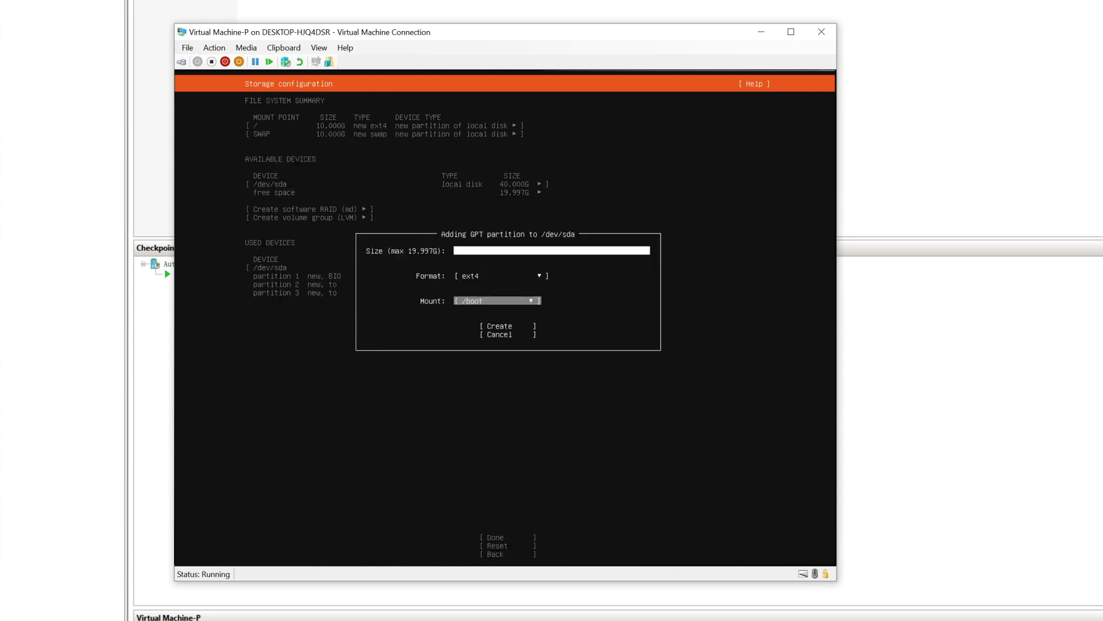
key("Return")
key("Down")
key("Return")
key("Tab")
key("Return")
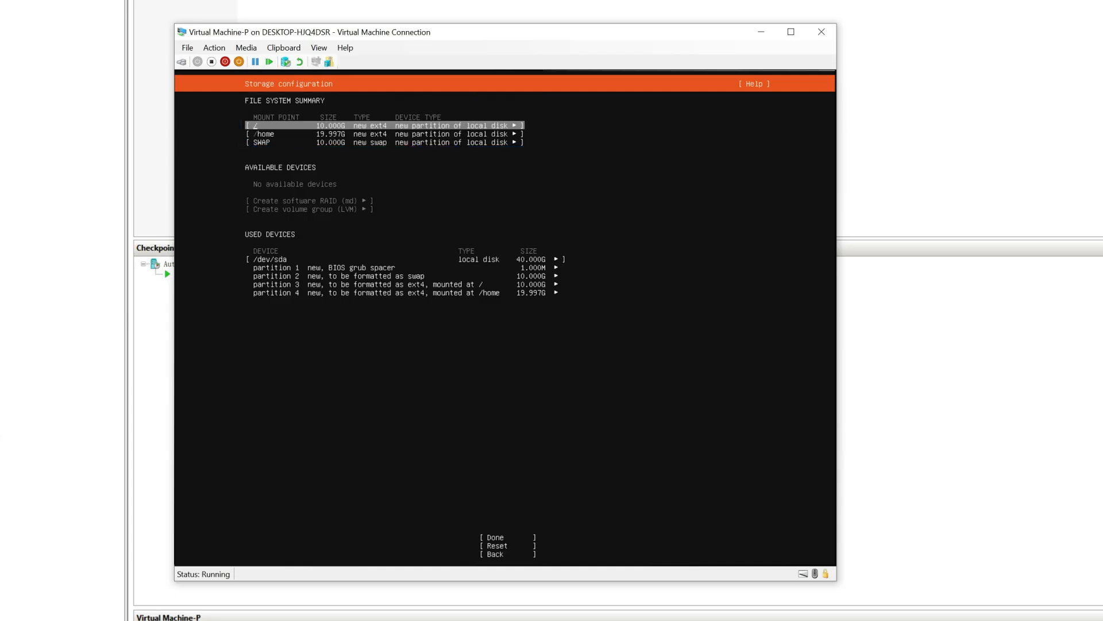
- Accept the storage configuration and confirm the destructive action to begin the installation
key("Down")
key("Down")
key("Down")
key("Down")
key("Down")
key("Down")
key("Down")
key("Down")
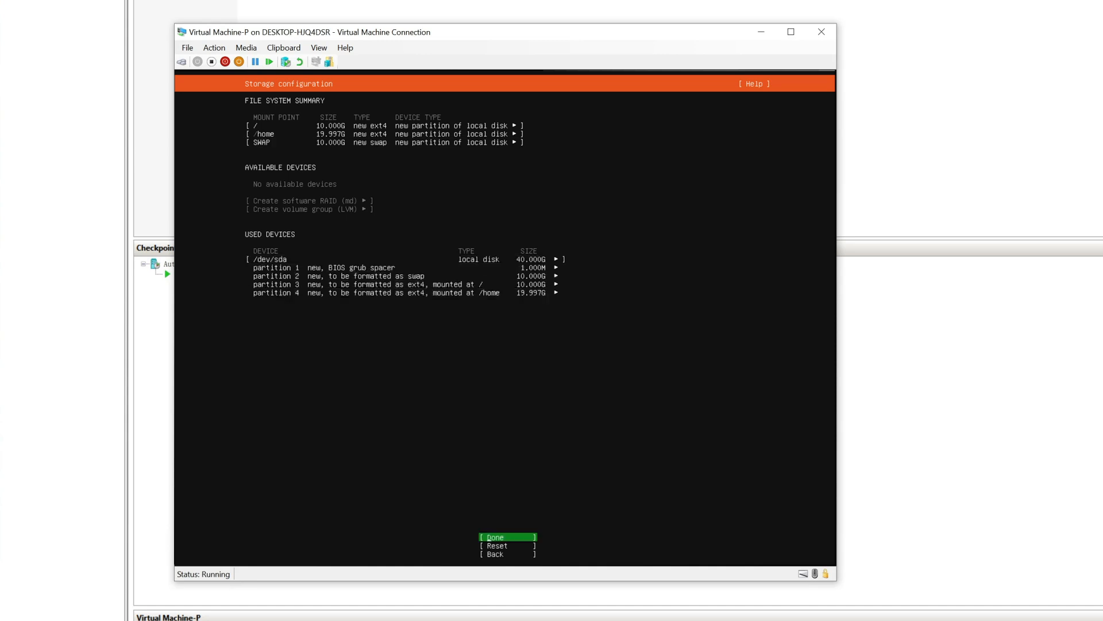
key("Return")
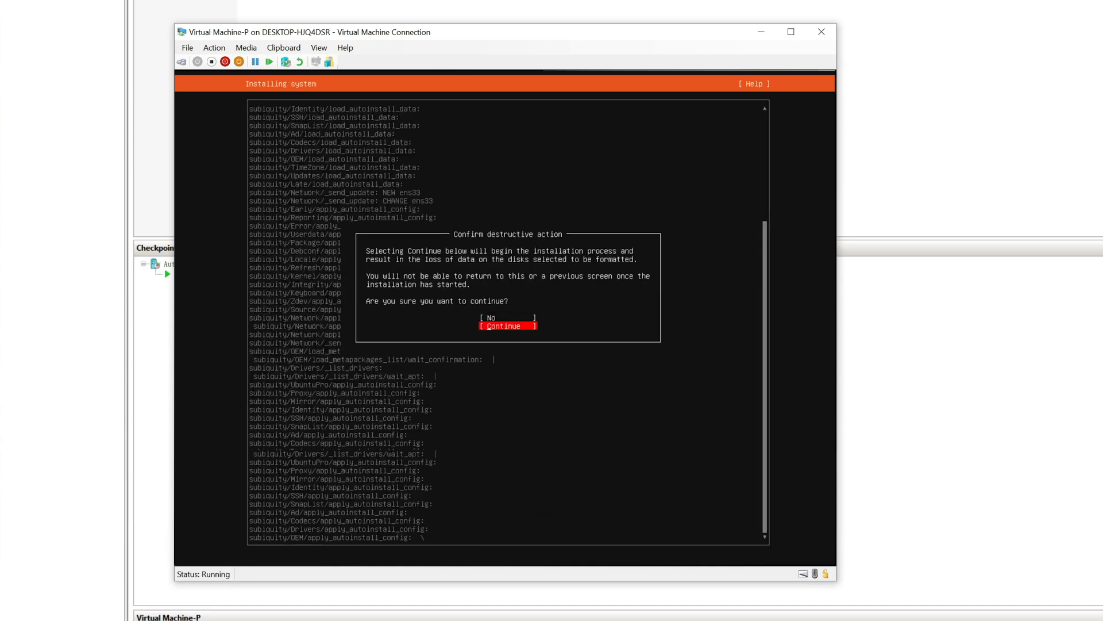
key("Return")
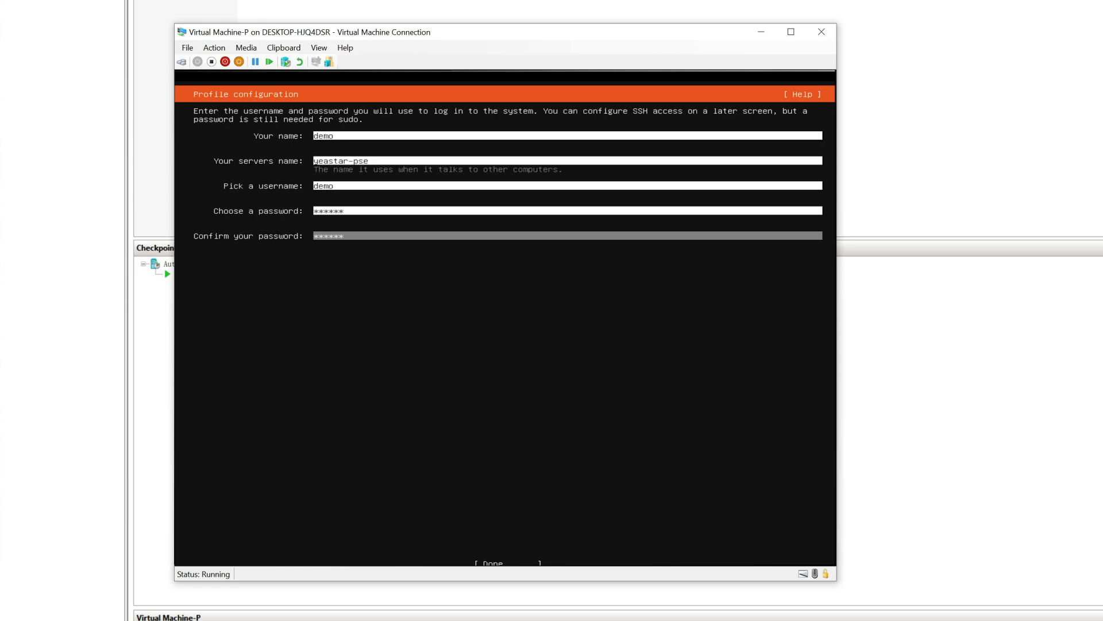
- Complete the profile configuration and continue past the installation medium prompt to reach the IPPBX login
key("Tab")
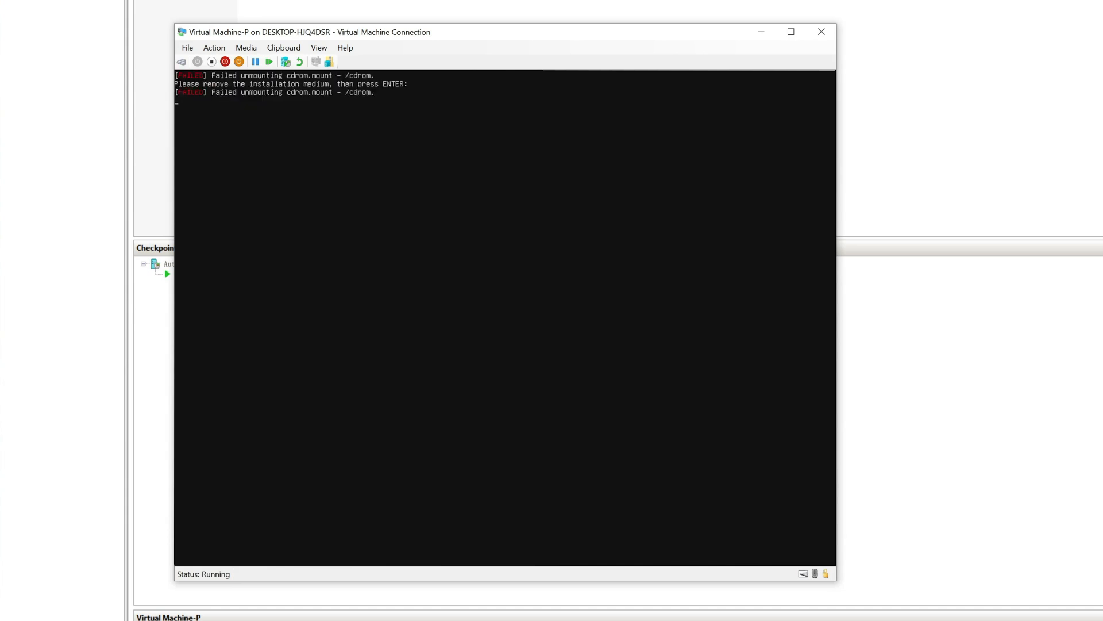
key("Return")
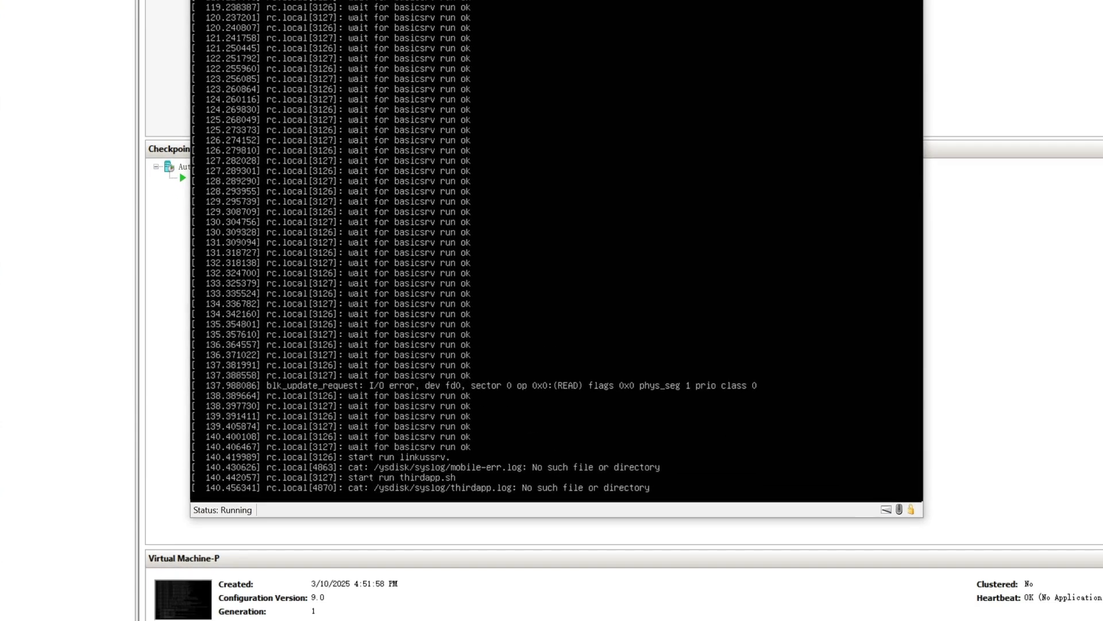
key("Return")
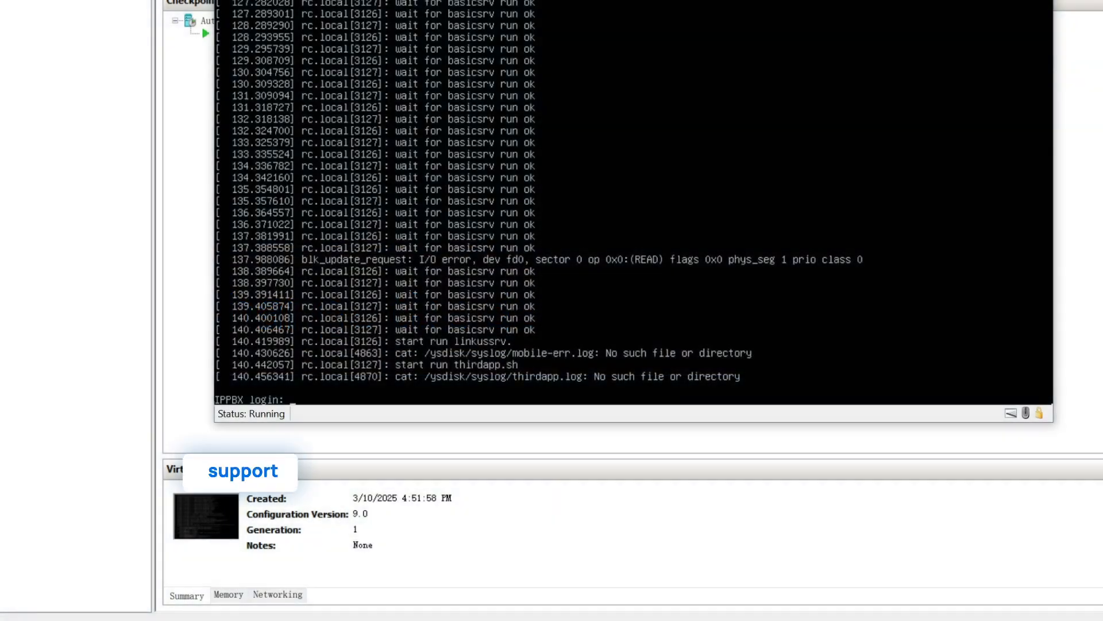
- Log in to the IPPBX console as support with the account password
type("support")
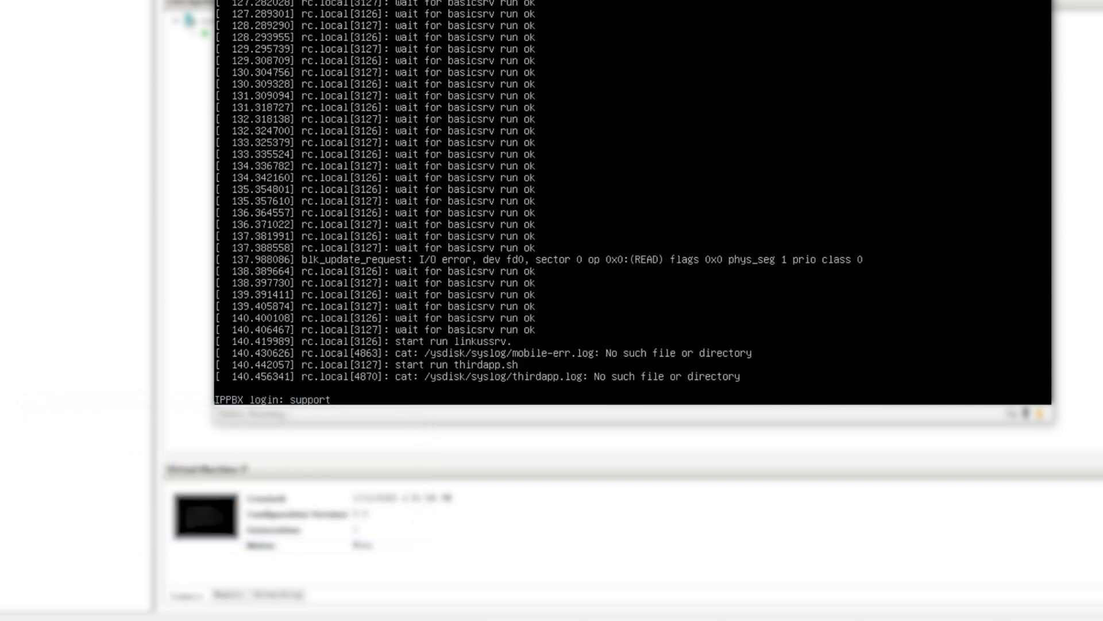
key("Return")
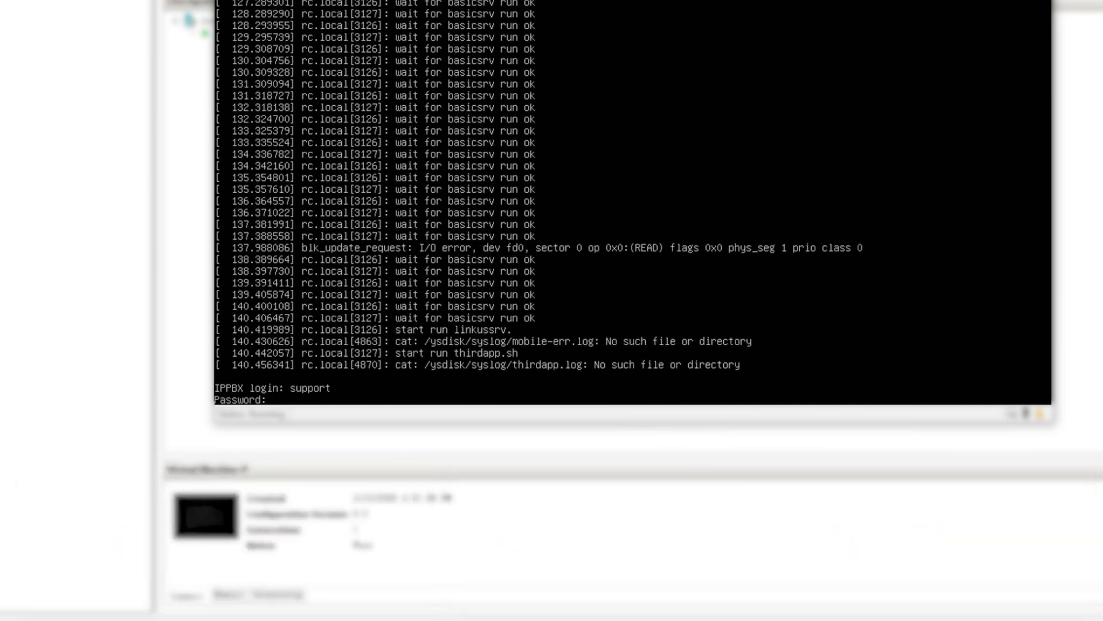
key("Return")
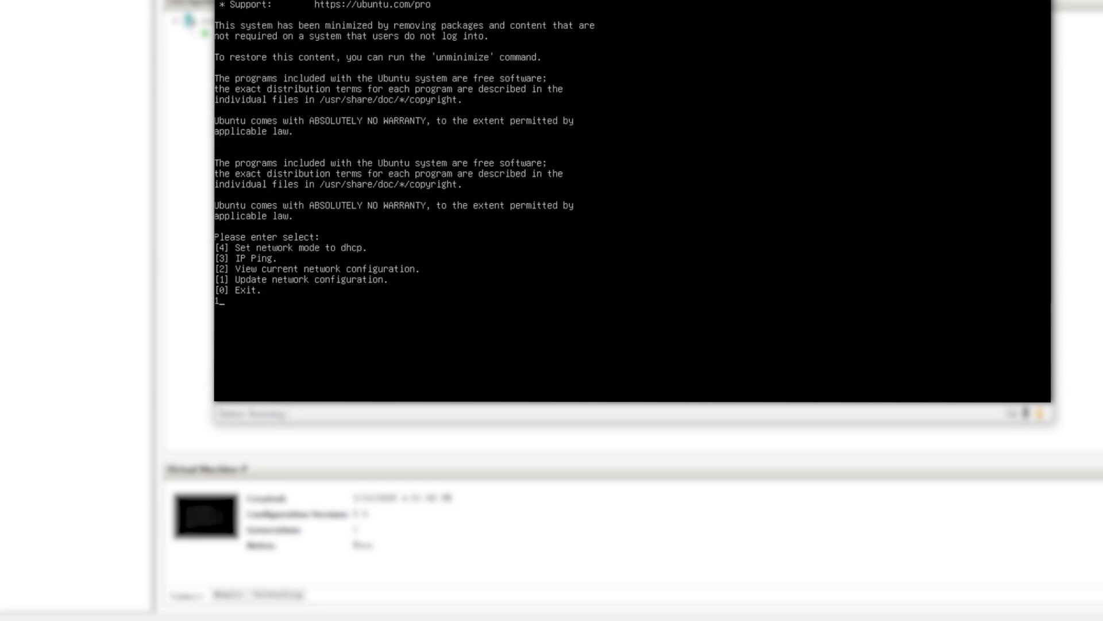
- Update the network configuration with IP address 192.168.28.68, netmask 255.255.255.0 and gateway 192.168.28.1
key("Return")
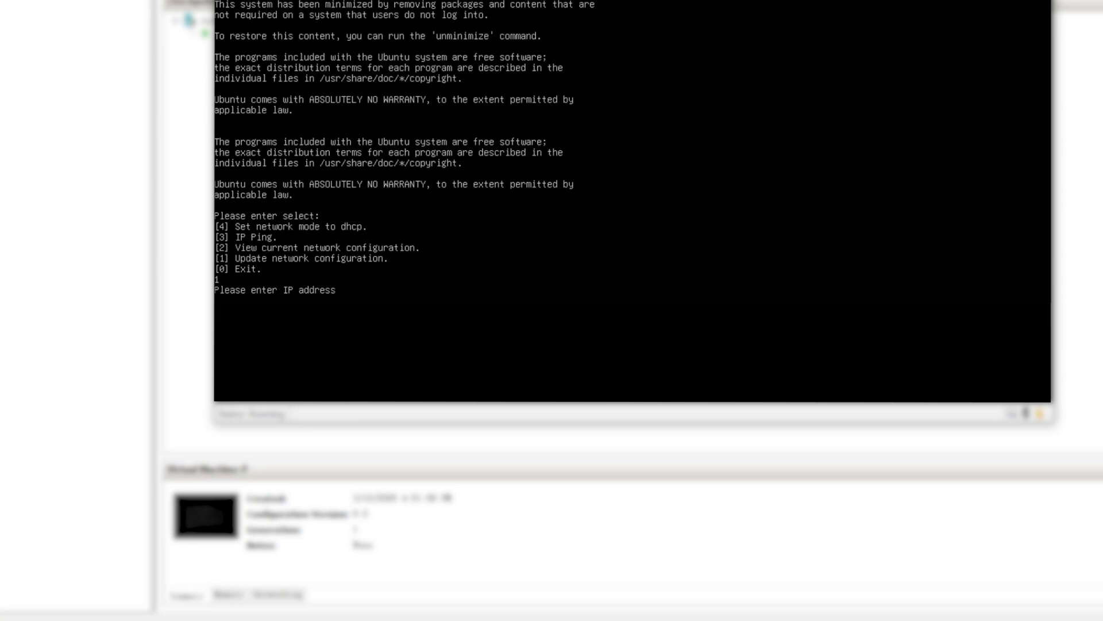
type("192.168.28.68")
key("Return")
type("255.")
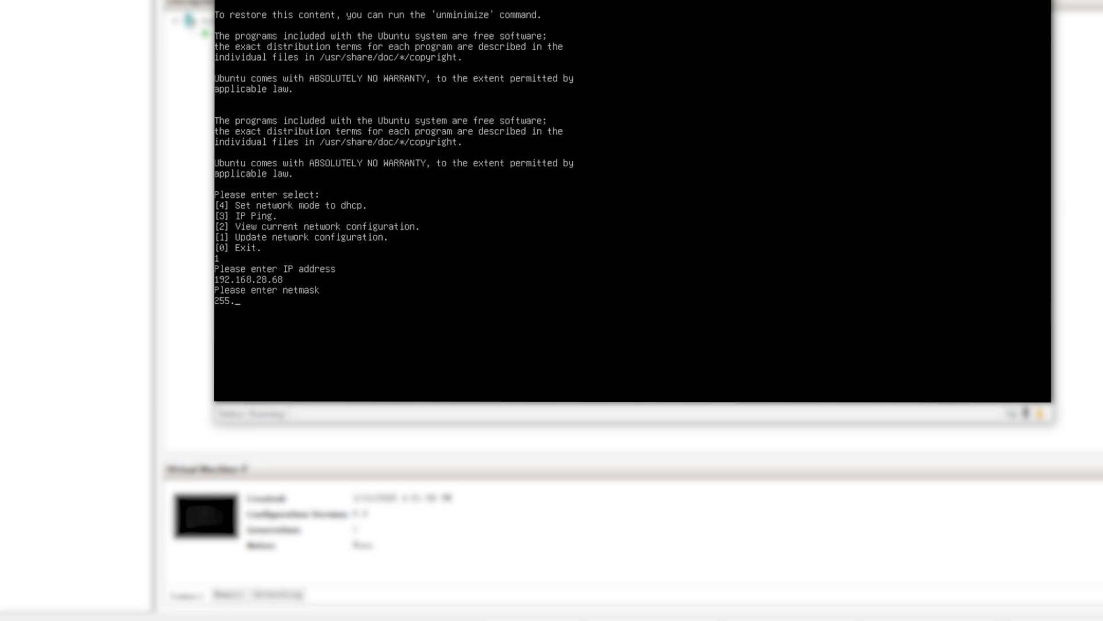
type("255.255.0")
key("Return")
type("192.168.2")
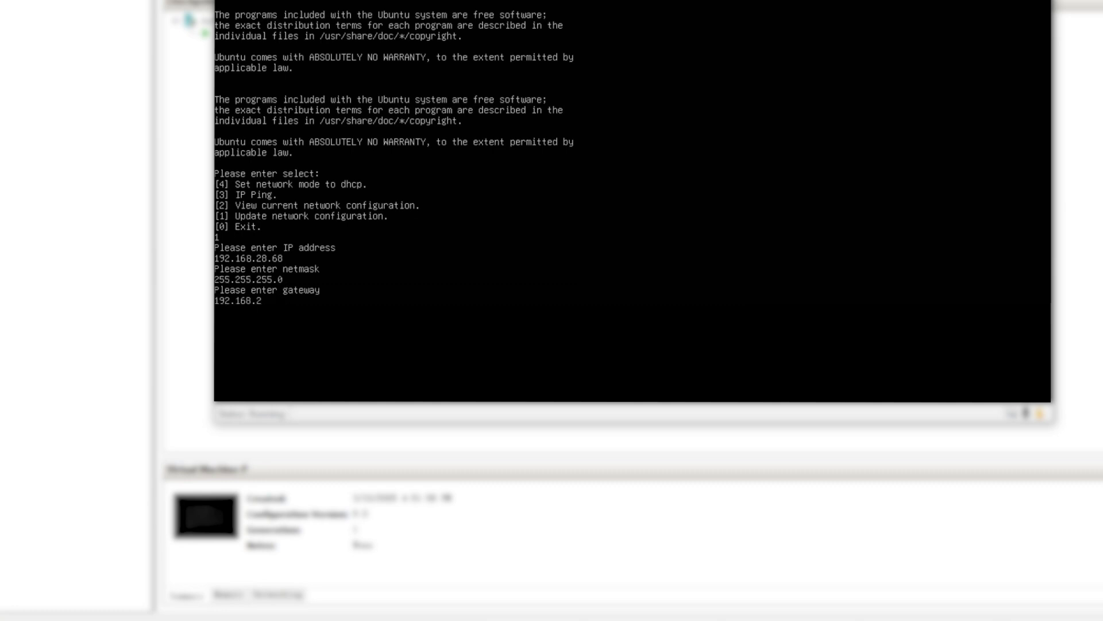
type("8.1")
key("Return")
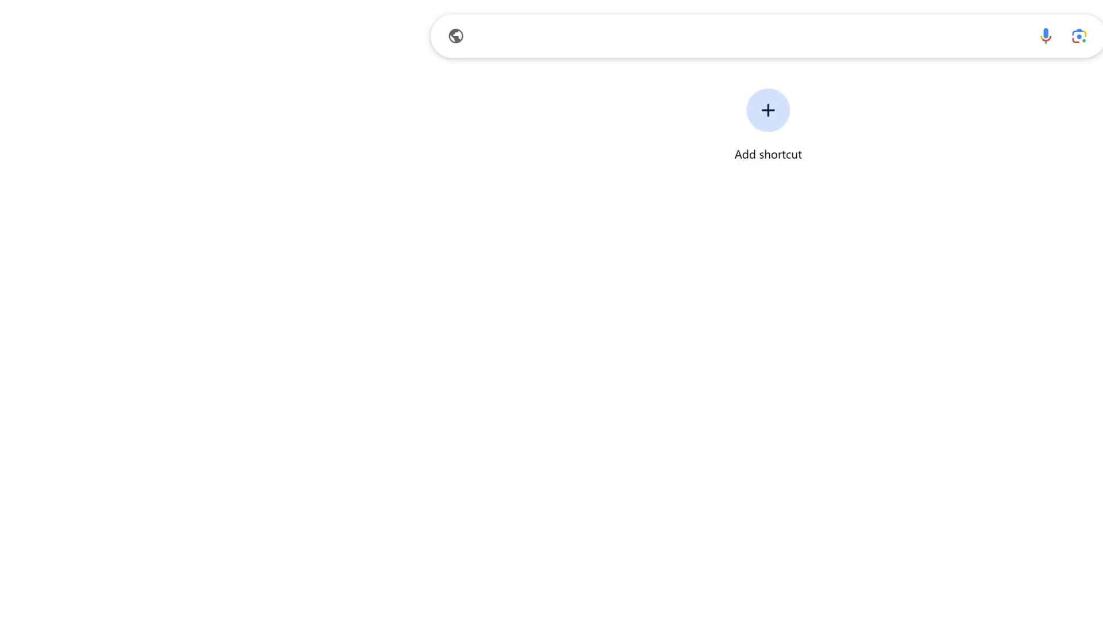
type("https://192.168.28.68:8088")
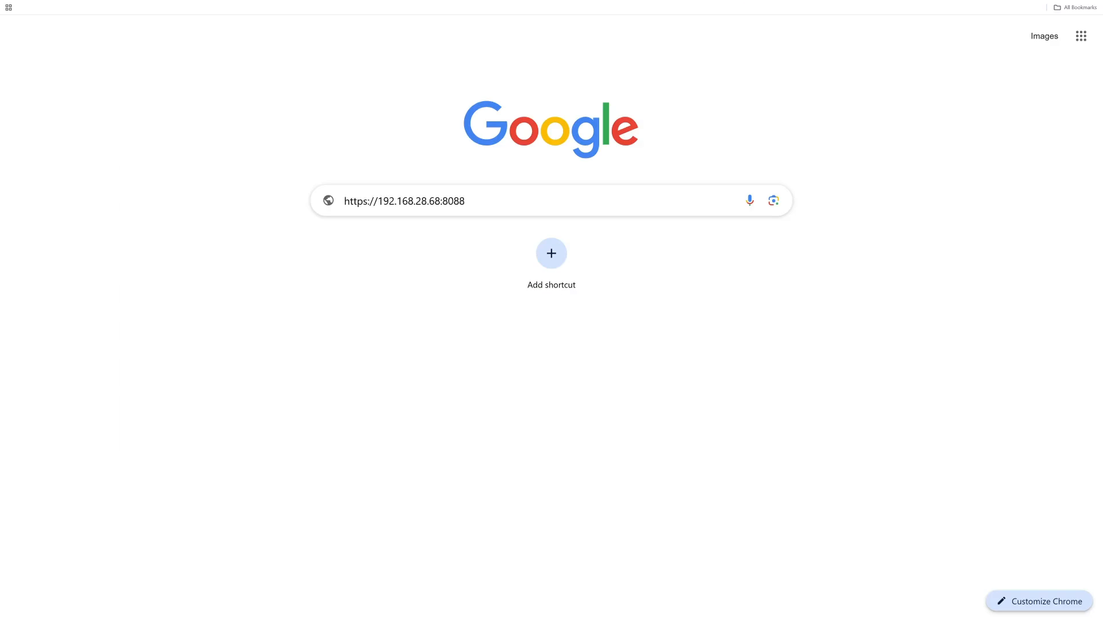
key("Return")
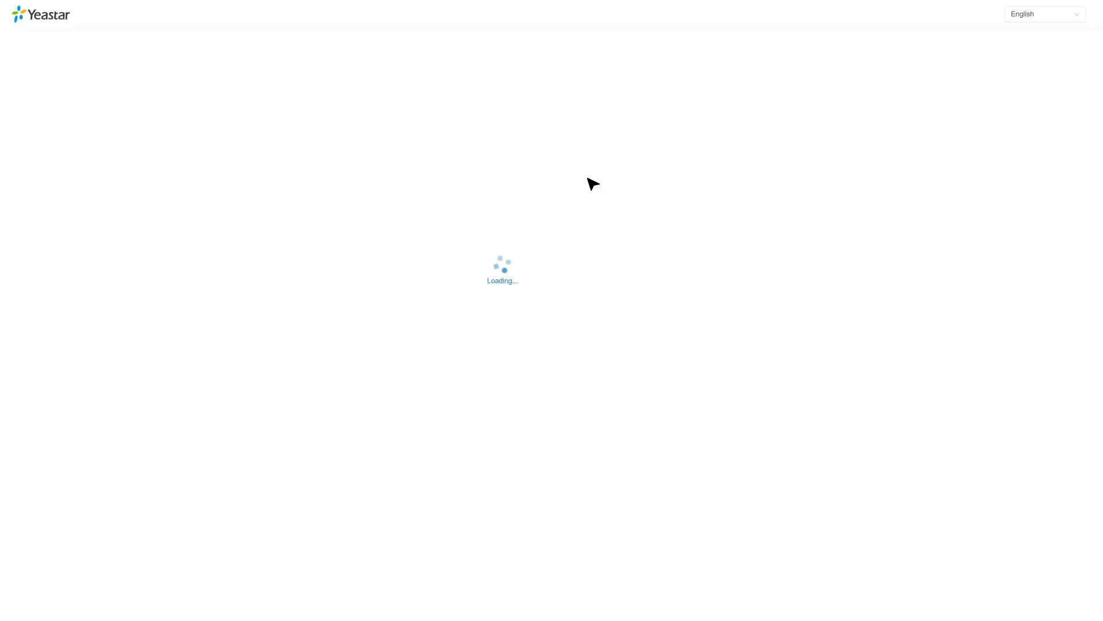